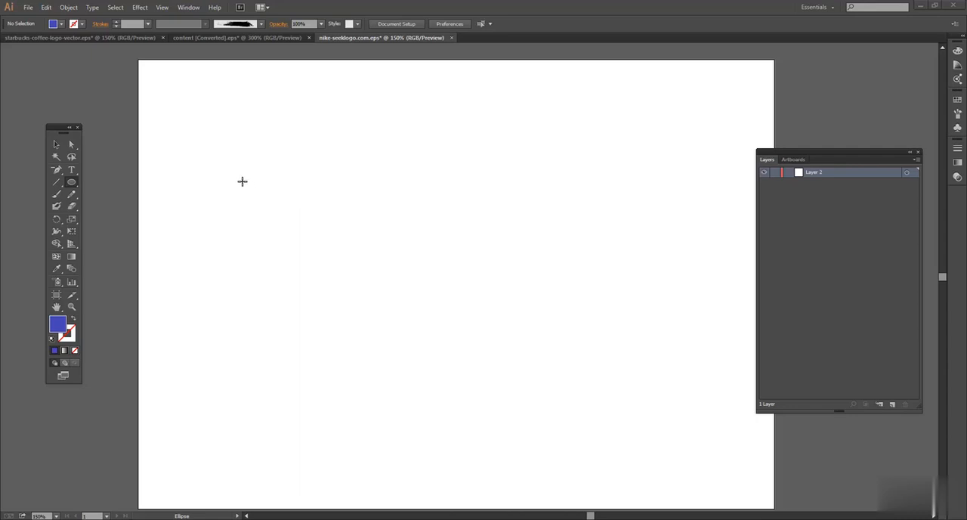
Step: Draw a blue circle about 172 px in diameter and shift it slightly toward the artboard's left edge
left_click_drag(254, 183, 360, 312)
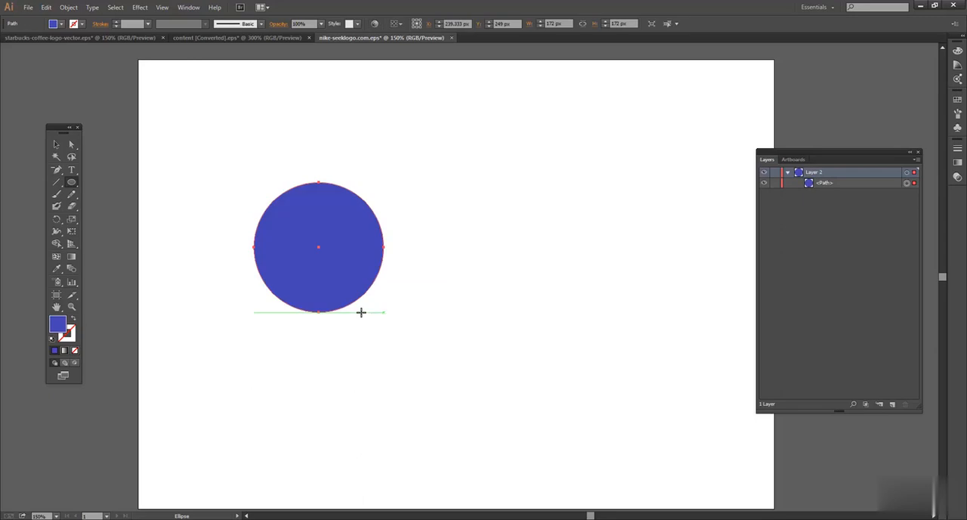
left_click(56, 144)
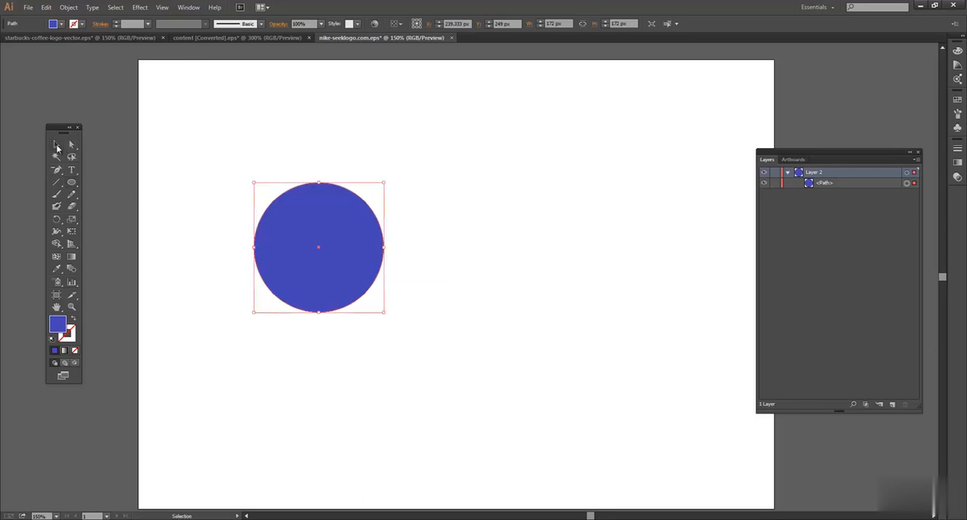
left_click_drag(345, 222, 310, 221)
left_click(339, 162)
key("space")
mouse_move(400, 240)
left_mouse_down()
mouse_move(386, 220)
mouse_move(384, 230)
left_mouse_up()
left_click_drag(298, 242, 309, 253)
left_click(294, 242)
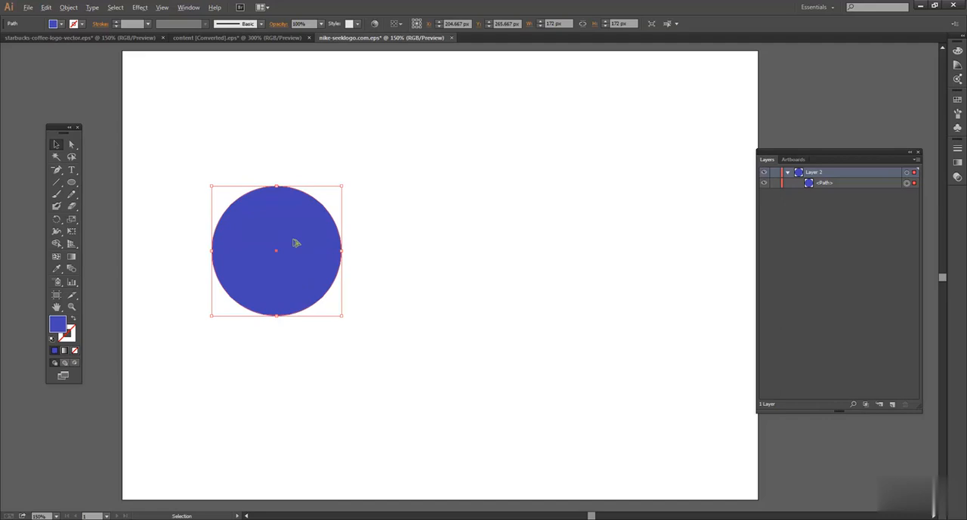
Step: Duplicate the blue circle about 120 px to the right so the copy partly overlaps the original
left_click_drag(280, 234, 375, 222)
left_click(356, 158)
left_click(360, 233)
left_click(346, 148)
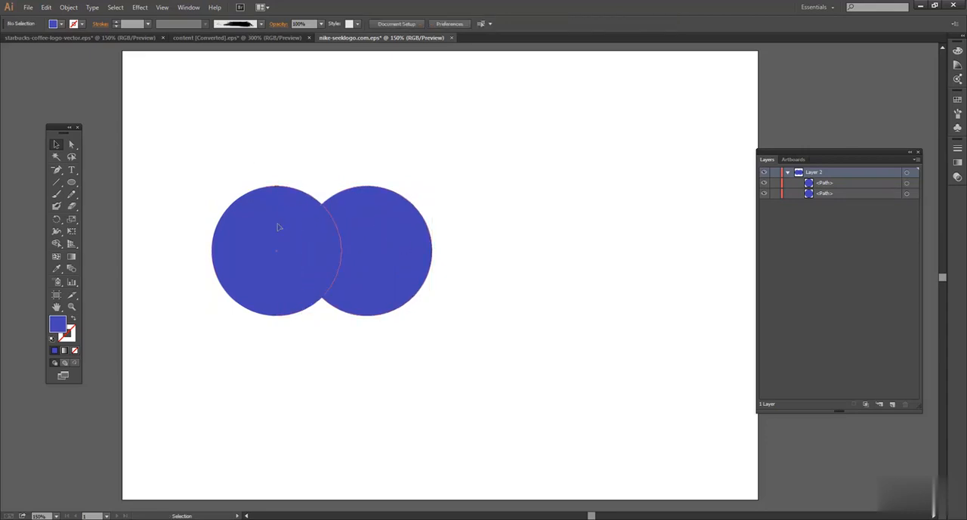
Step: Fill the right-hand circle with a lighter muted blue, RGB 116, 116, 181
left_click(278, 229)
left_click(399, 232)
left_click(359, 160)
left_click(406, 253)
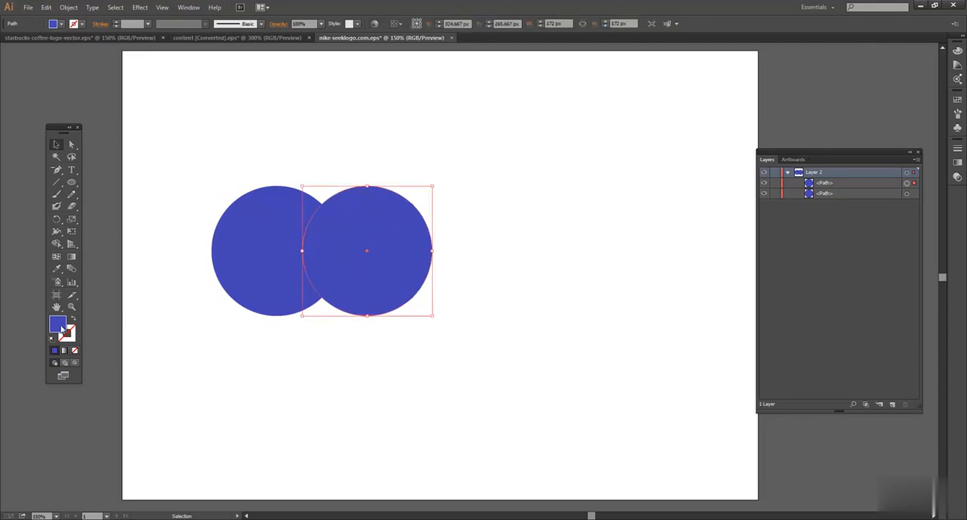
double_click(62, 329)
left_click(400, 232)
left_click(590, 200)
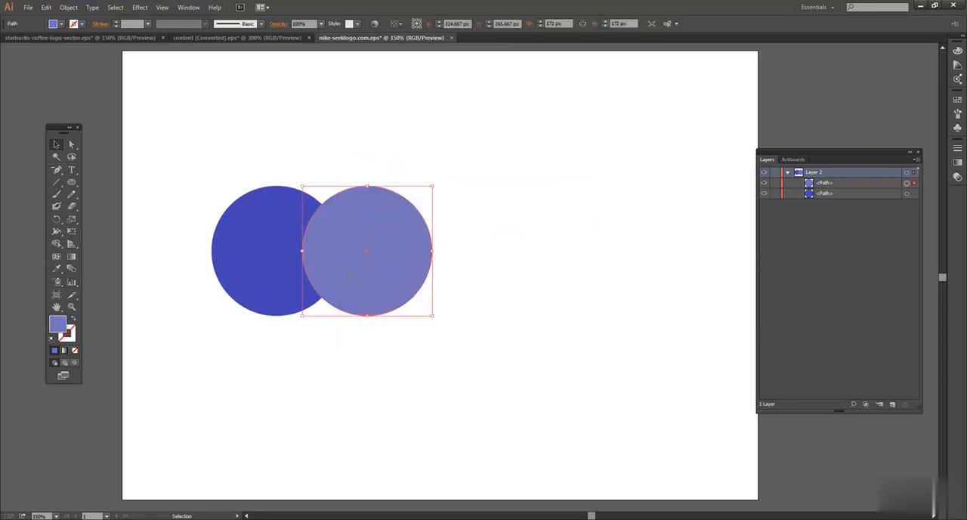
Step: Move both overlapping circles together to the middle of the artboard
left_click_drag(231, 156, 444, 324)
left_click_drag(428, 284, 546, 275)
left_click(584, 214)
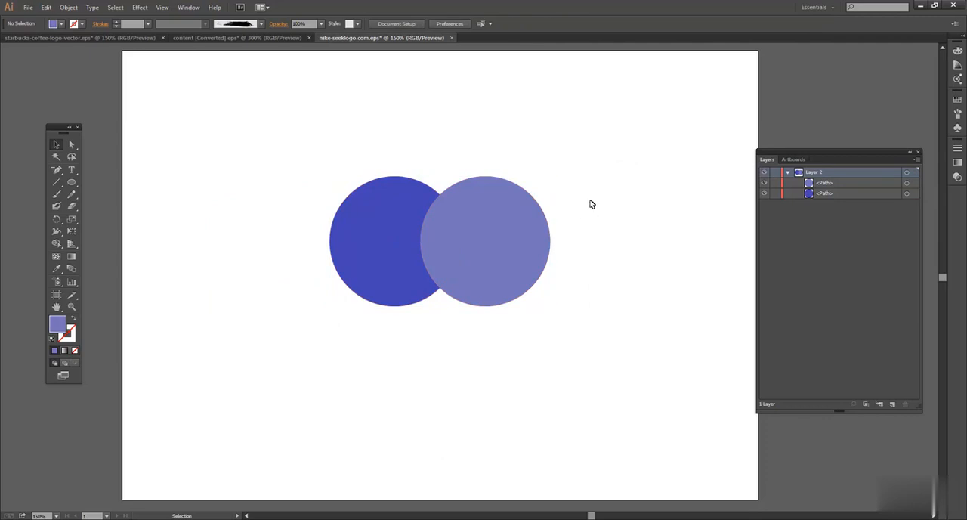
left_click(451, 239)
left_click(395, 224)
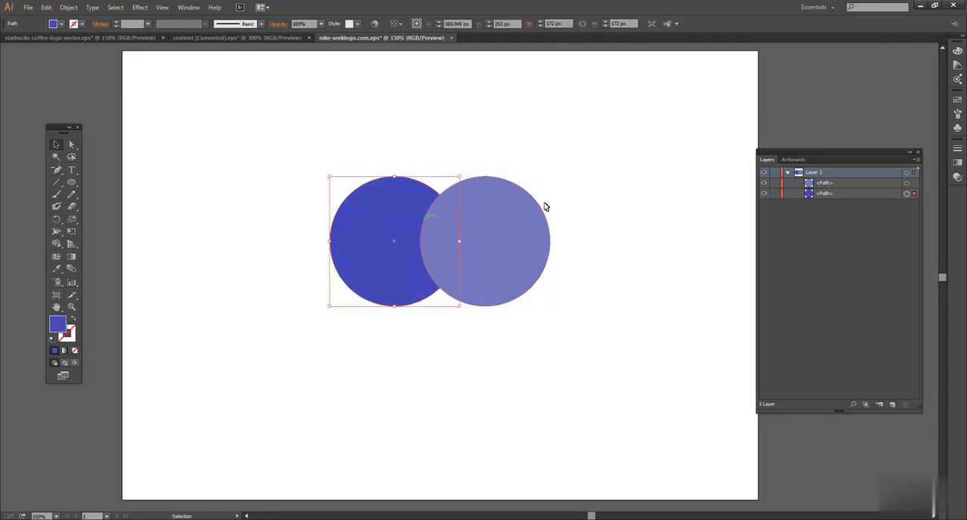
left_click(287, 170)
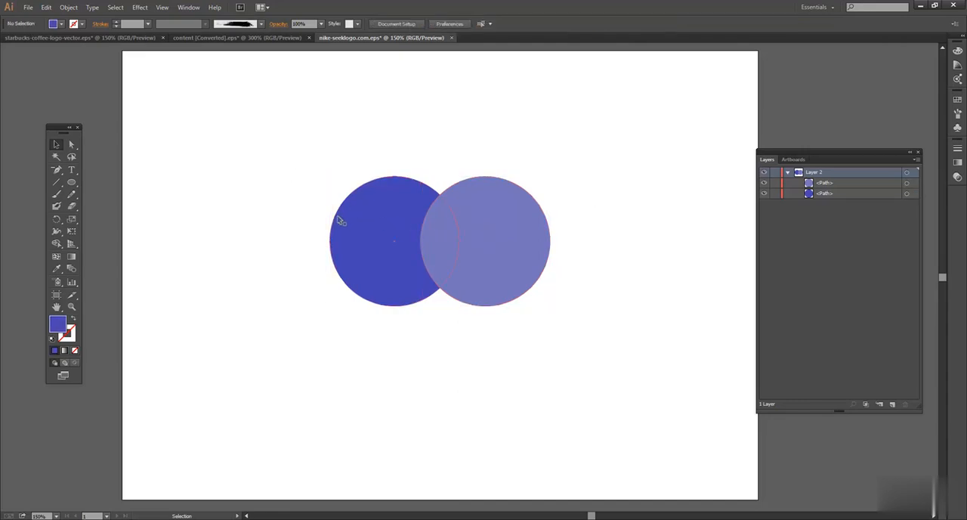
Step: Shift the lighter front circle about 60 px left over the dark blue one and fill it with near-white FCFCFC
left_click_drag(516, 224, 472, 220)
left_click(428, 174)
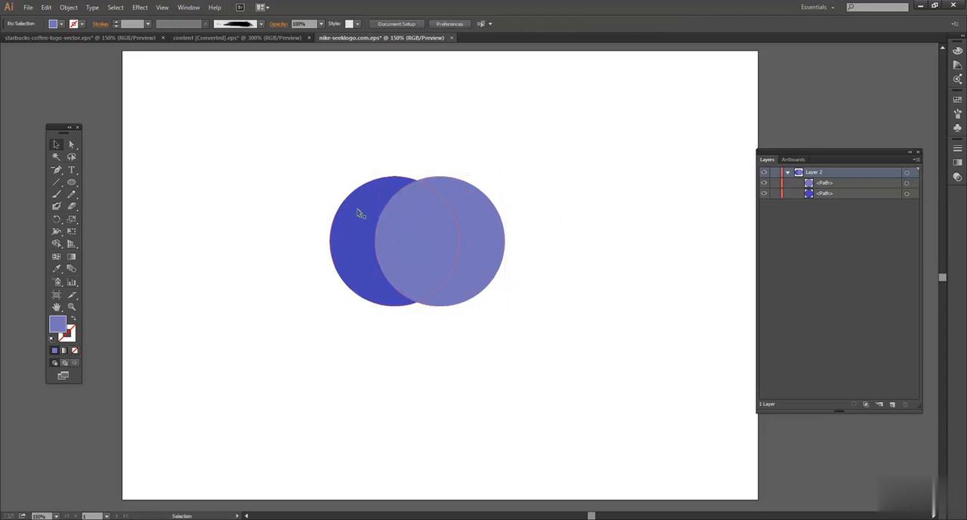
left_click(393, 240)
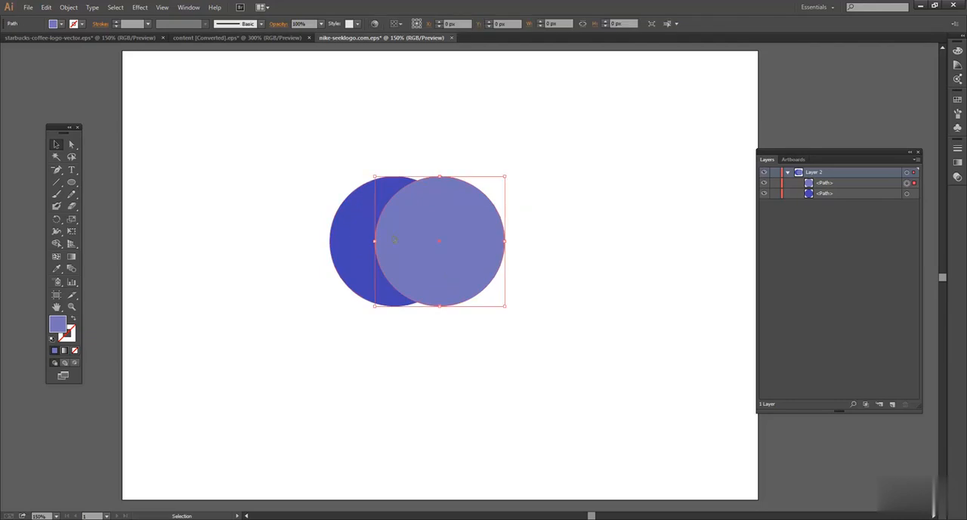
double_click(62, 325)
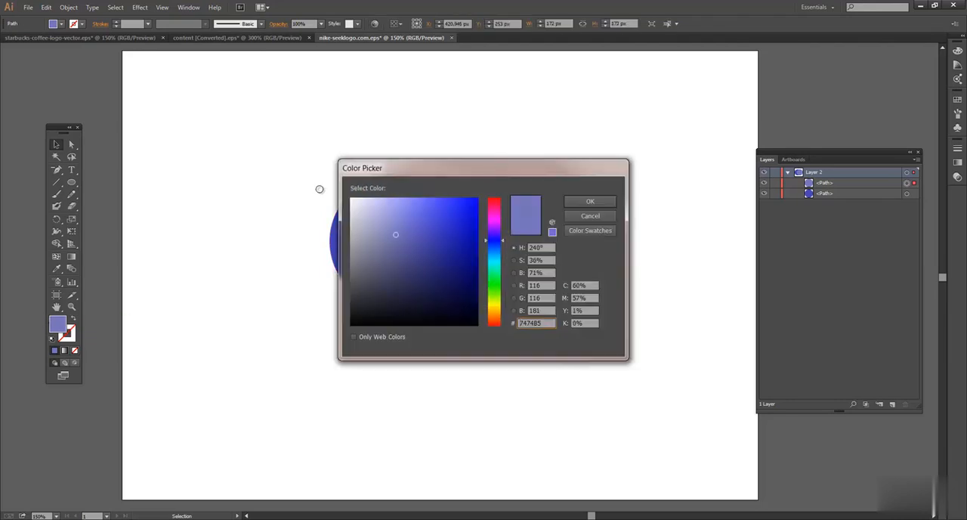
left_click_drag(405, 228, 346, 199)
left_click(590, 201)
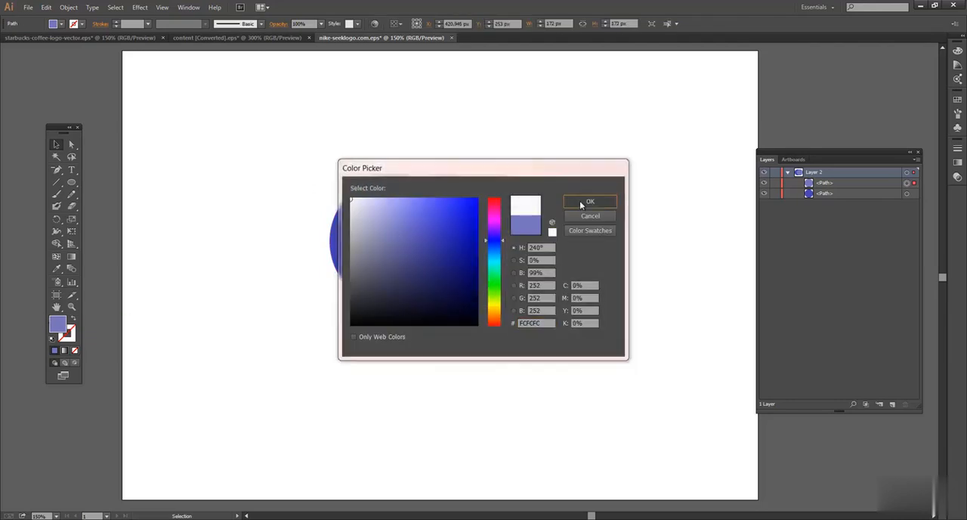
left_click(586, 173)
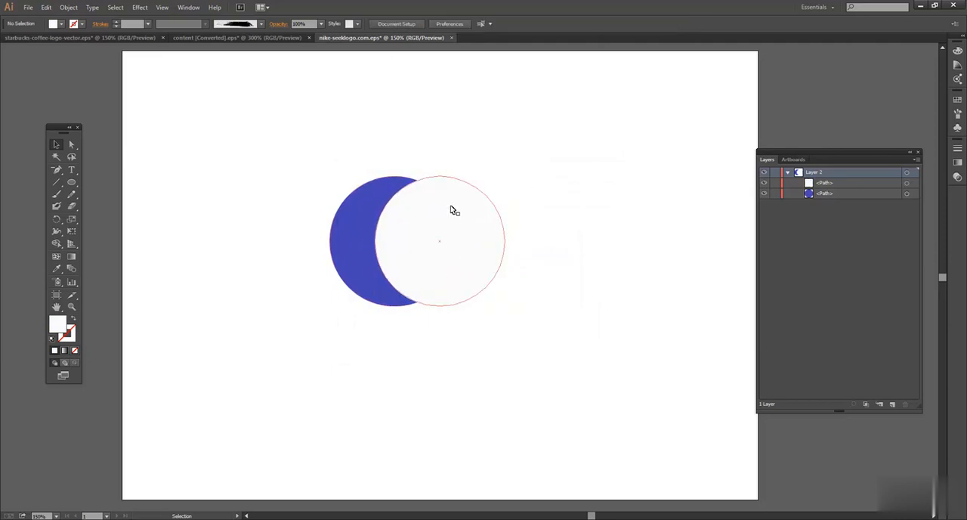
left_click(453, 210)
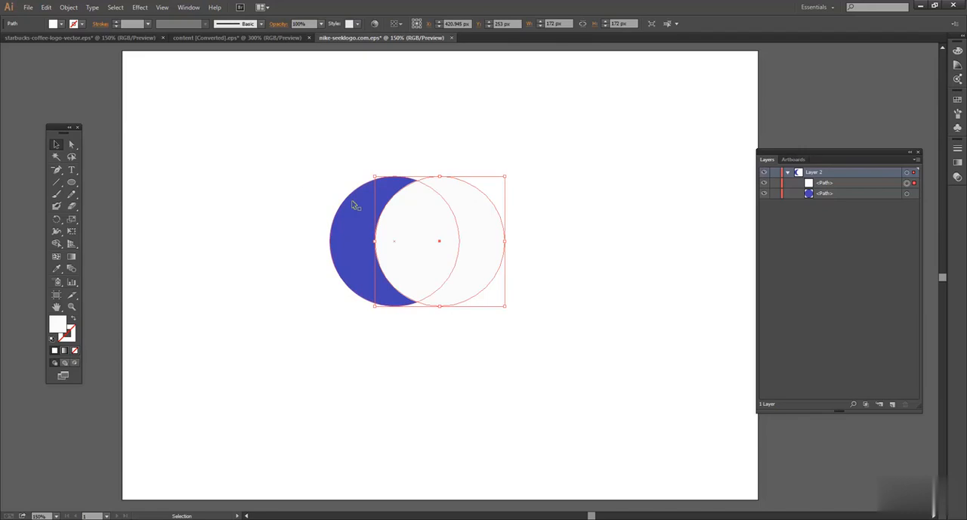
left_click(355, 204)
left_click(444, 206)
left_click(527, 185)
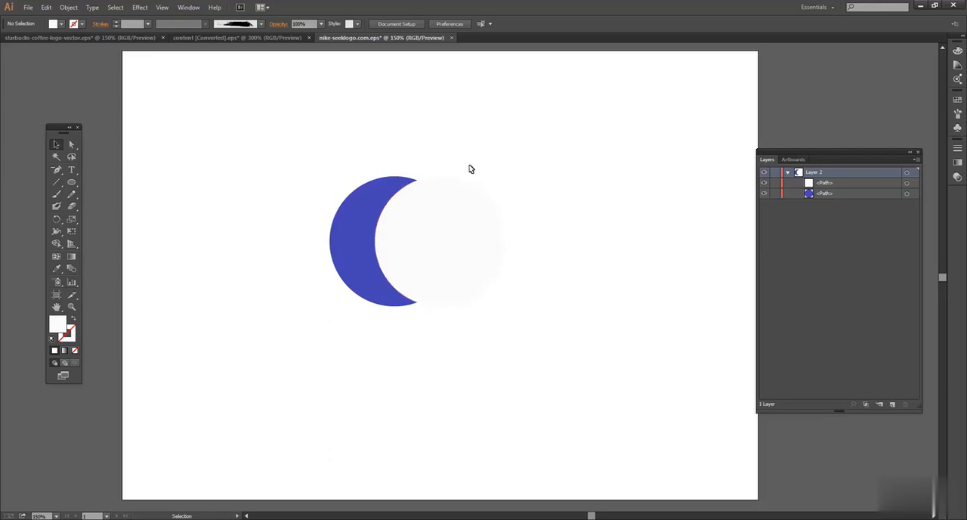
left_click(429, 231)
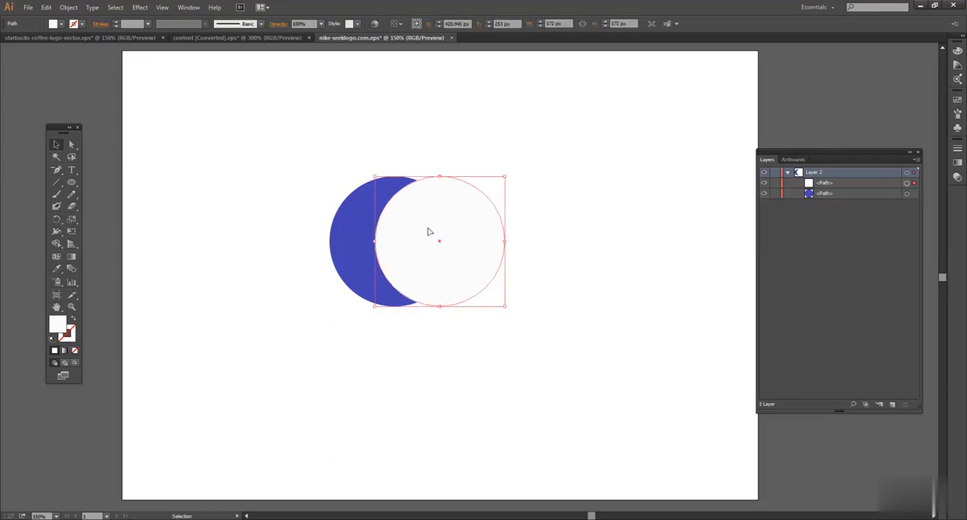
left_click(354, 188)
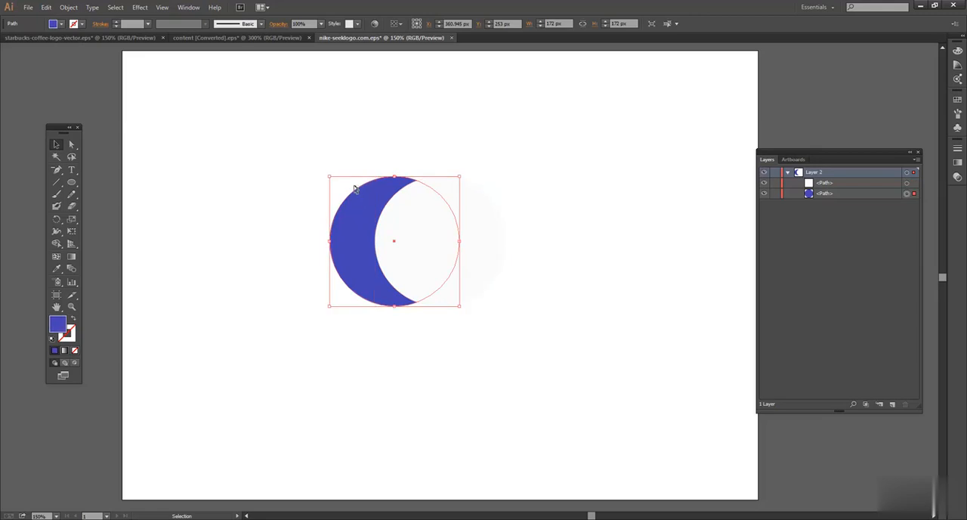
Step: Select both overlapping circles and display the Pathfinder controls above them
left_click_drag(352, 151, 478, 336)
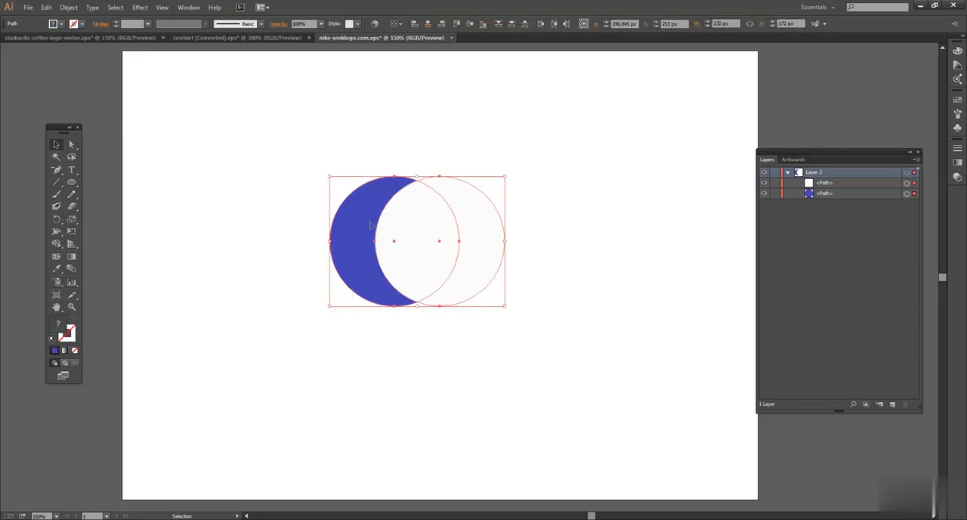
left_click(187, 9)
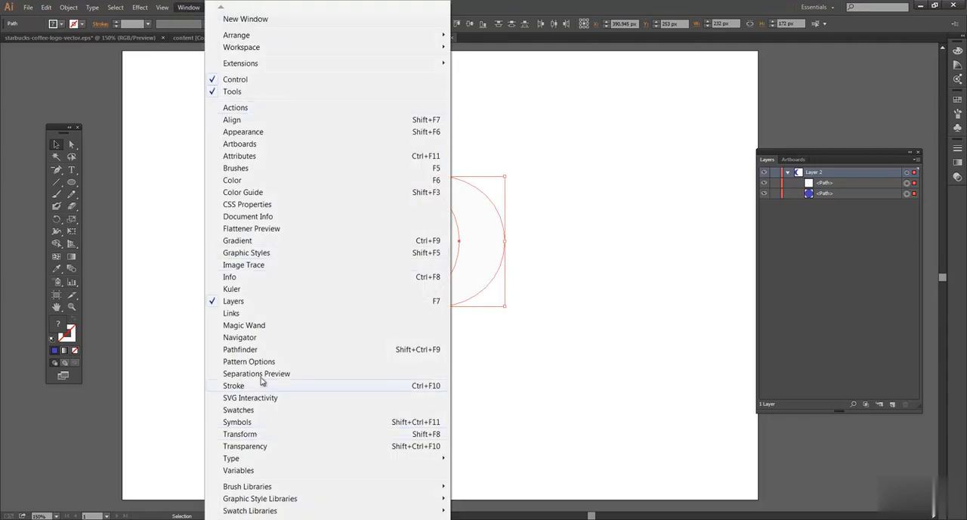
left_click(262, 351)
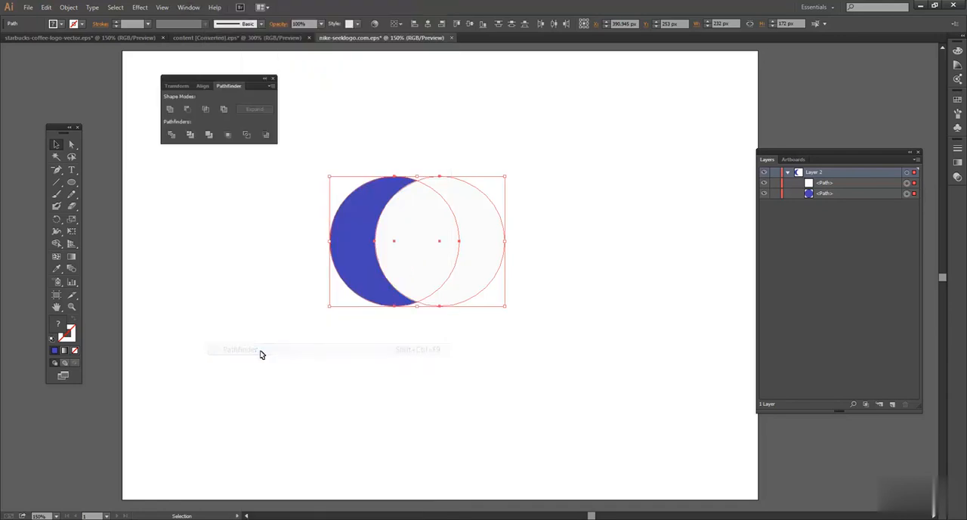
left_click_drag(207, 79, 200, 81)
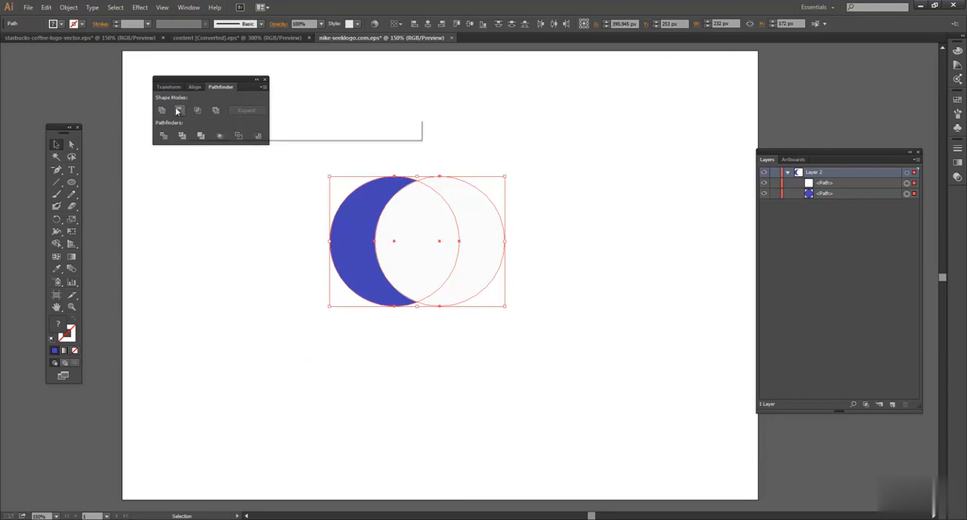
Step: Darken the near-white front circle's fill slightly to light grey F4F4F4
left_click(434, 134)
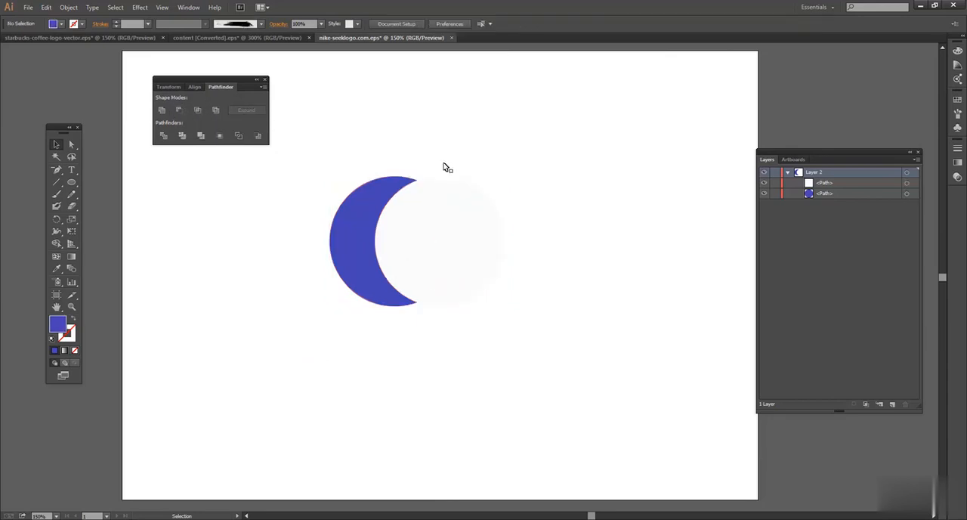
left_click(459, 225)
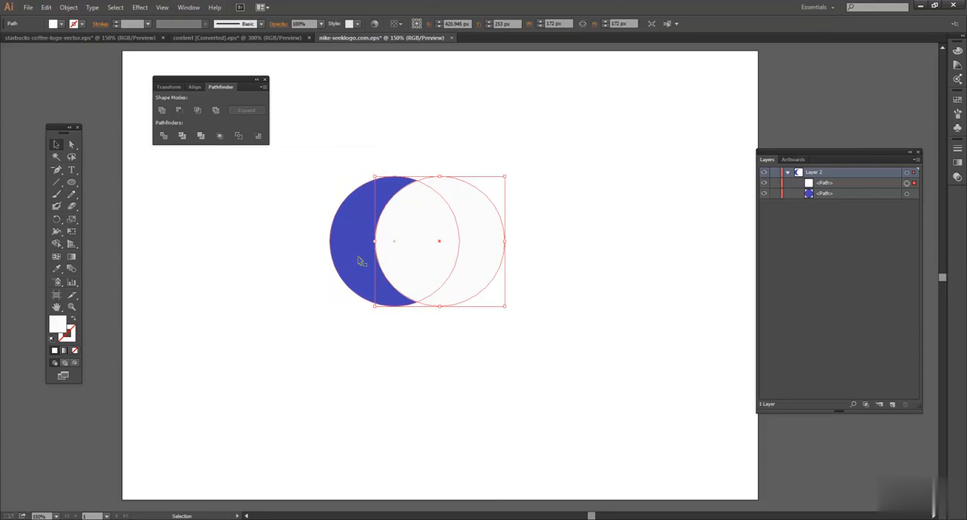
double_click(56, 327)
left_click(494, 283)
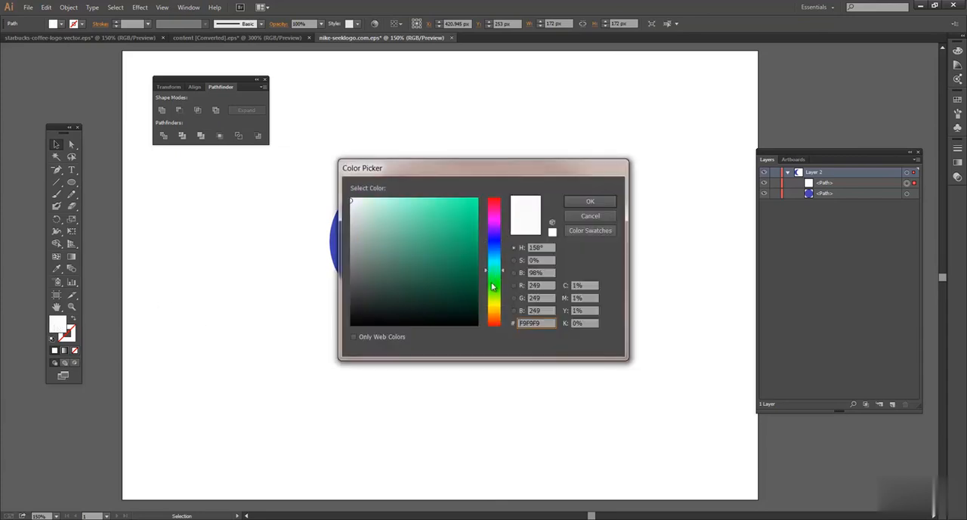
left_click(590, 216)
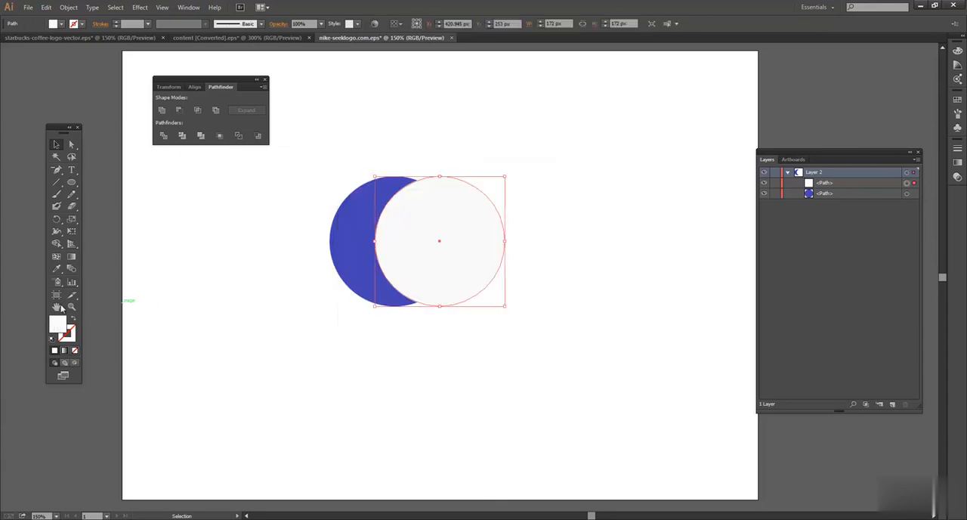
double_click(53, 331)
left_click(493, 278)
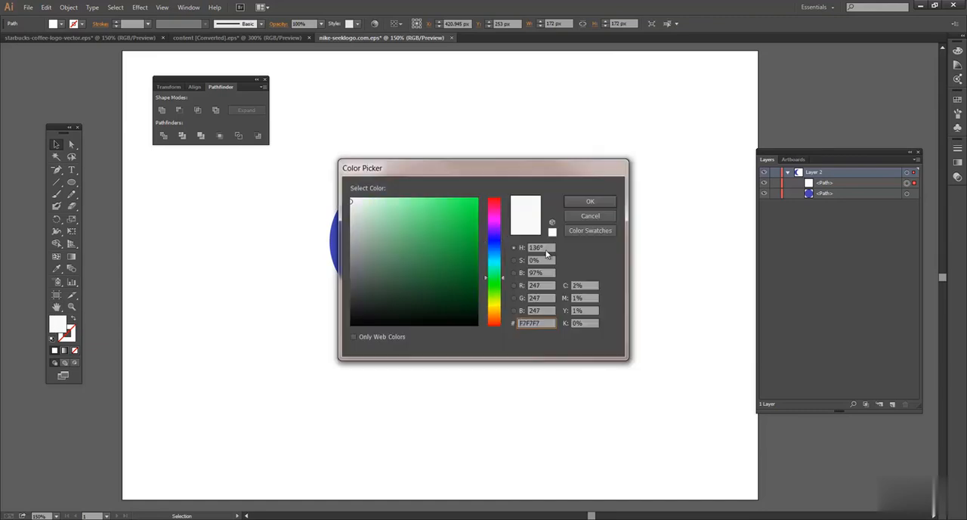
left_click(590, 201)
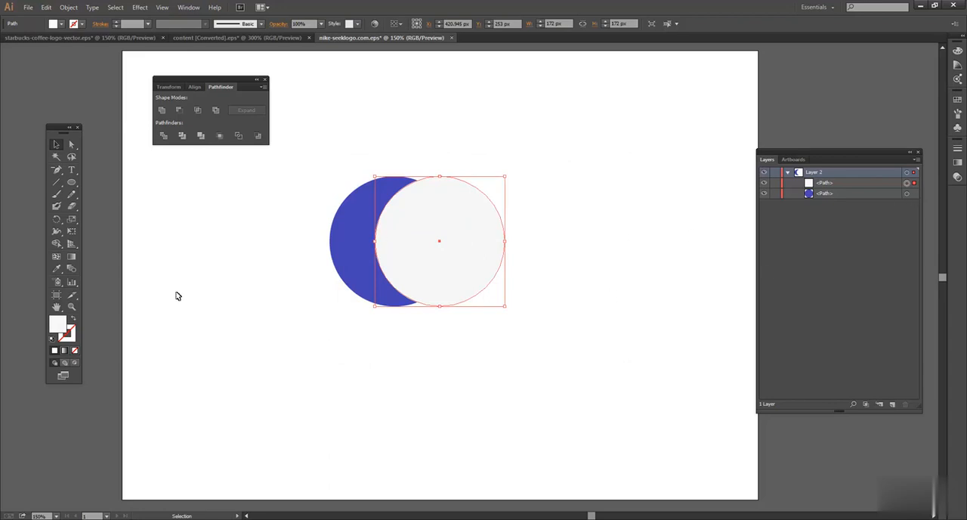
double_click(61, 323)
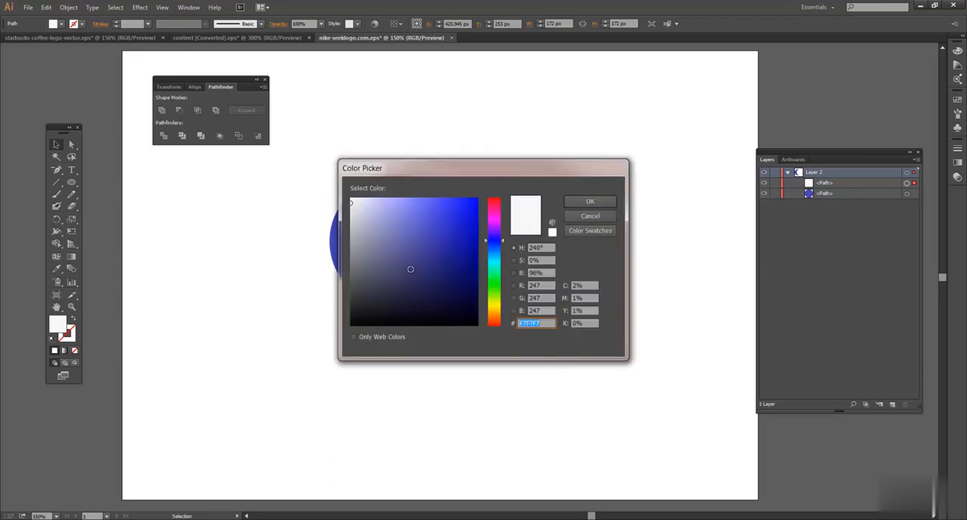
left_click(502, 281)
left_click(590, 201)
left_click(446, 207)
Step: Display the Color controls with the hex value of the front circle's fill
left_click(958, 49)
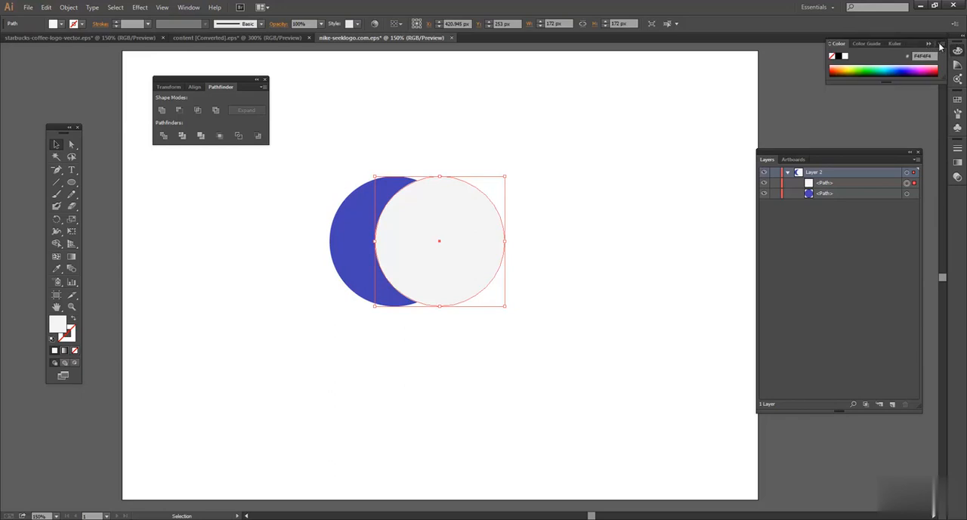
left_click(936, 44)
left_click(875, 78)
key("ctrl+shift+a")
left_click(370, 261)
left_click(417, 259)
Step: Move the grey circle clear of the dark blue one on its right and fill it with lighter blue 647AD8
left_click_drag(481, 263, 531, 263)
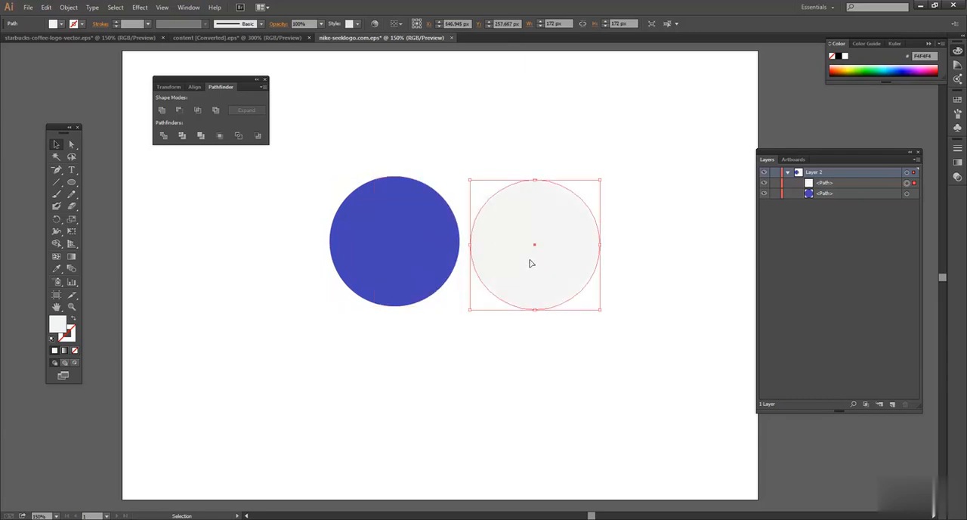
double_click(59, 325)
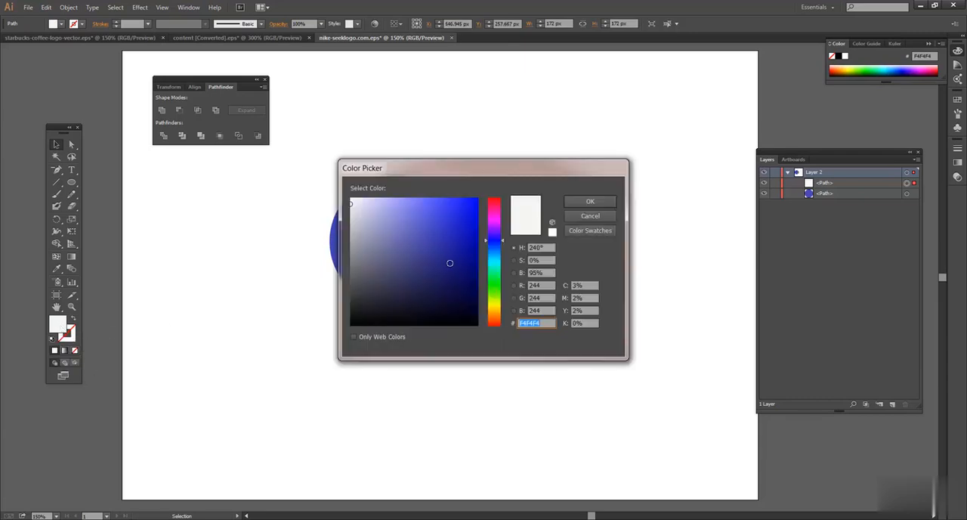
left_click(495, 243)
left_click(424, 246)
left_click(420, 216)
left_click(590, 201)
left_click(656, 195)
Step: Move the lighter blue circle about 130 px left so it overlaps most of the dark blue circle
left_click_drag(560, 215, 461, 214)
left_click(473, 144)
left_click(437, 206)
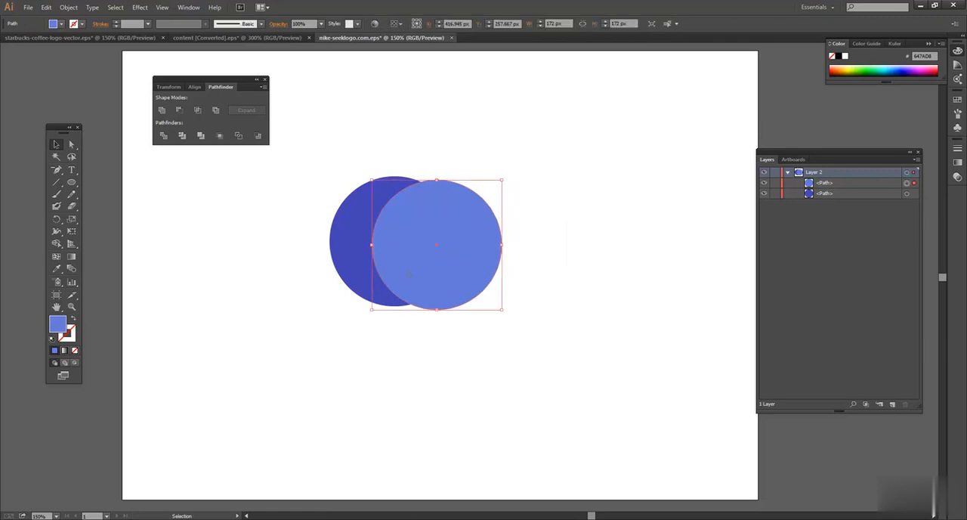
left_click(472, 139)
left_click(425, 203)
left_click(361, 205)
left_click(386, 153)
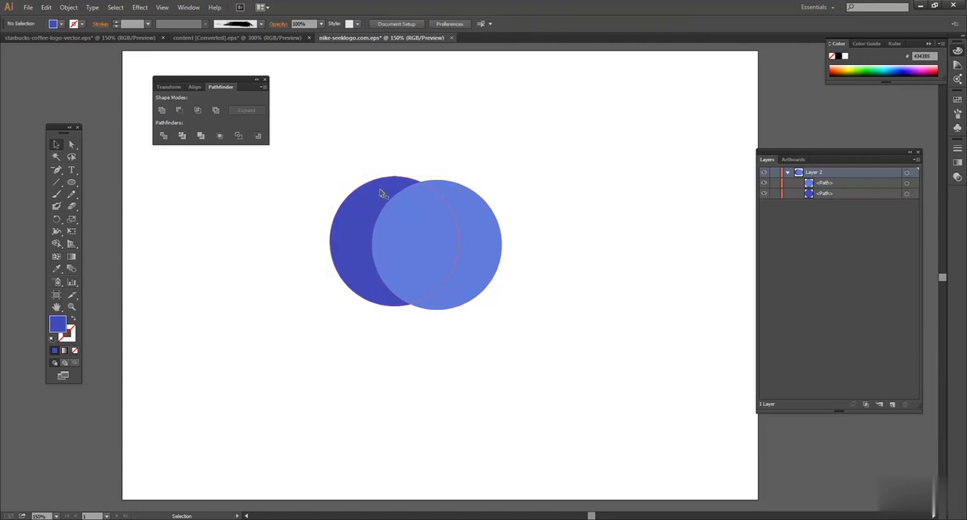
Step: Subtract the lighter blue front circle from the dark blue circle with Minus Front, and undo the cut
left_click_drag(323, 159, 526, 333)
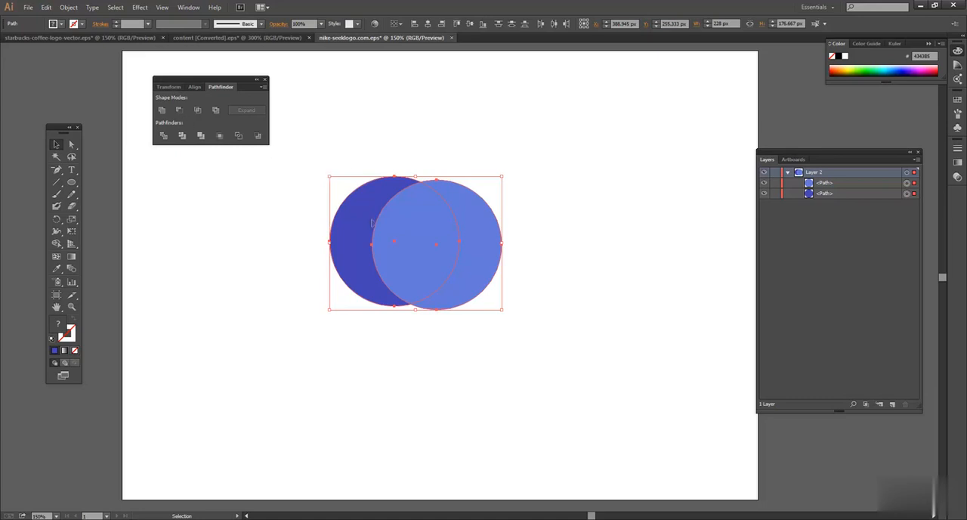
left_click(367, 164)
left_click_drag(546, 329, 546, 329)
left_click(181, 112)
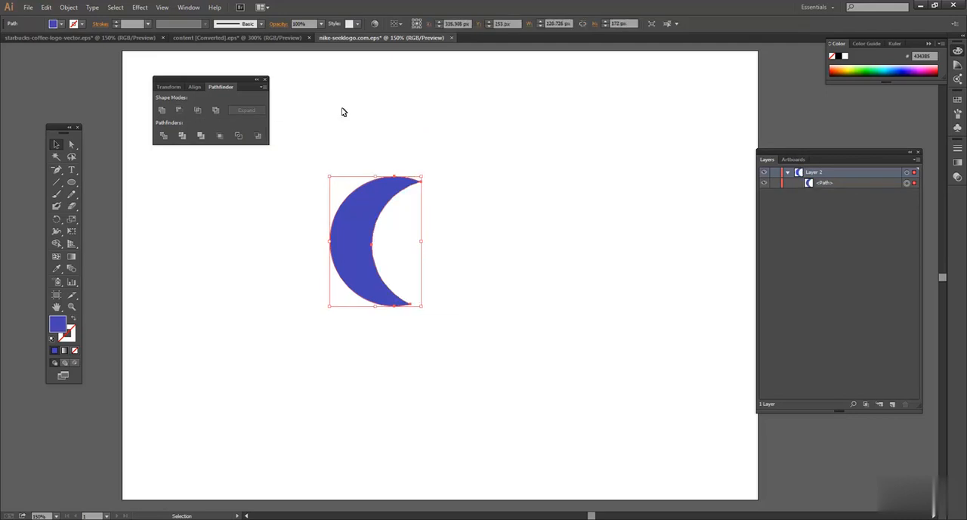
left_click(367, 137)
left_click(394, 192)
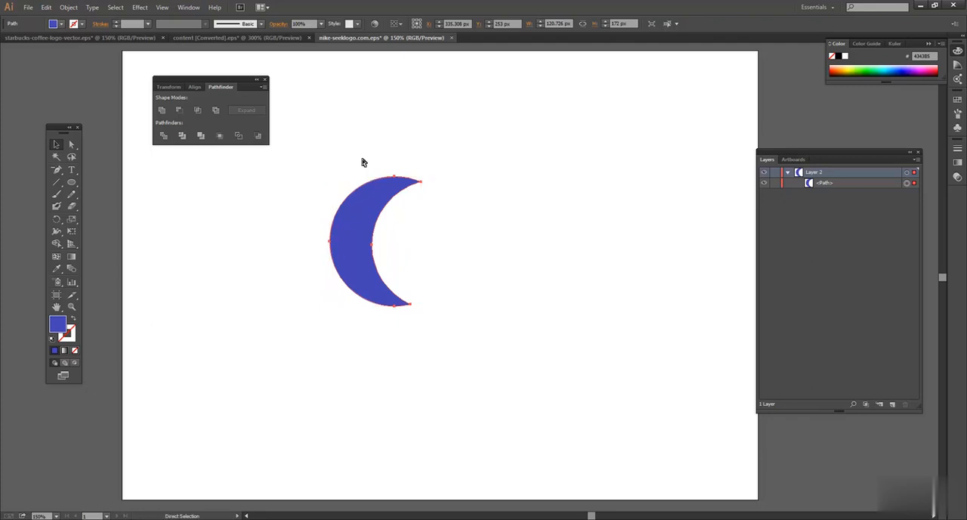
key("ctrl+z")
left_click(371, 166)
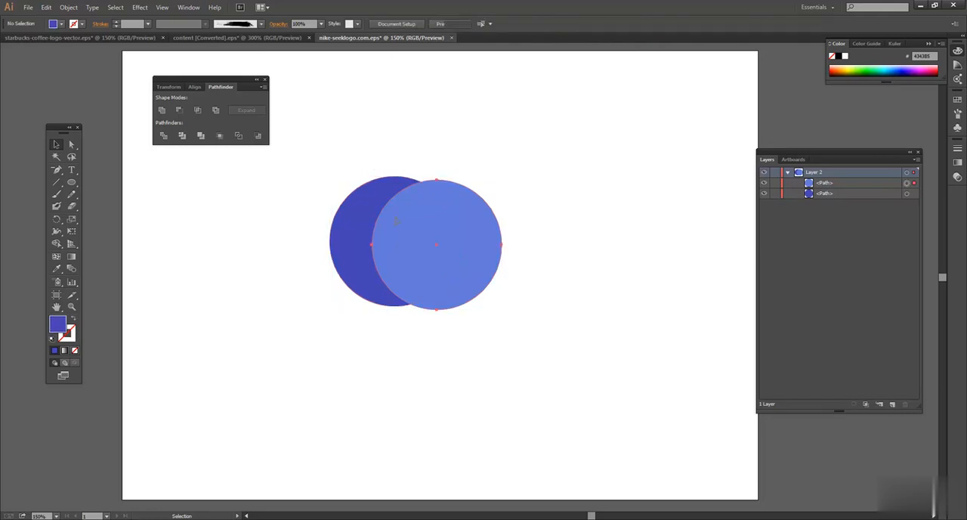
Step: Enlarge the lighter blue circle to about 291 px in diameter and place it below the dark blue circle with a slight overlap
left_click(442, 221)
left_click(417, 133)
left_click(419, 239)
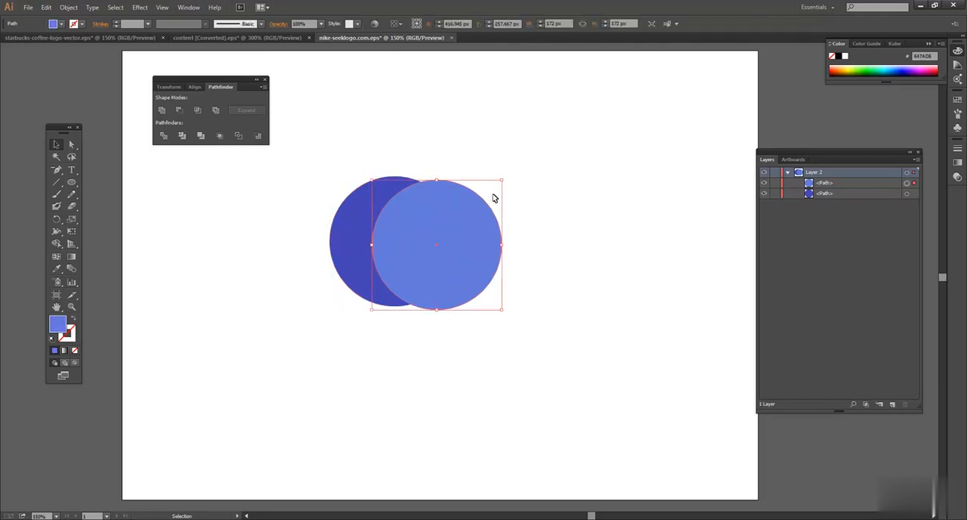
left_click_drag(503, 182, 550, 134)
left_click_drag(449, 212, 398, 302)
left_click_drag(403, 208, 390, 168)
Step: Align the dark blue and lighter blue circles by their horizontal centres
left_click(233, 207)
left_click_drag(236, 205, 492, 294)
left_click_drag(451, 167, 508, 159)
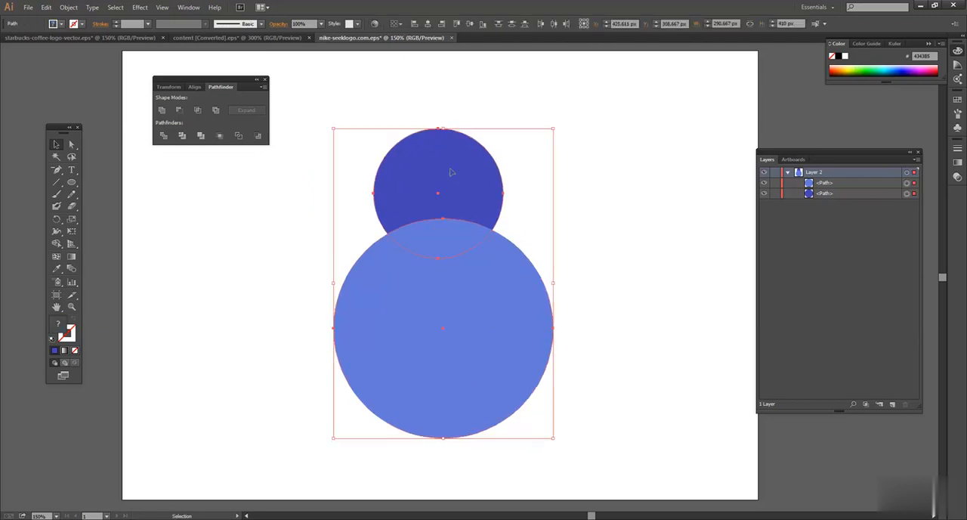
left_click(428, 25)
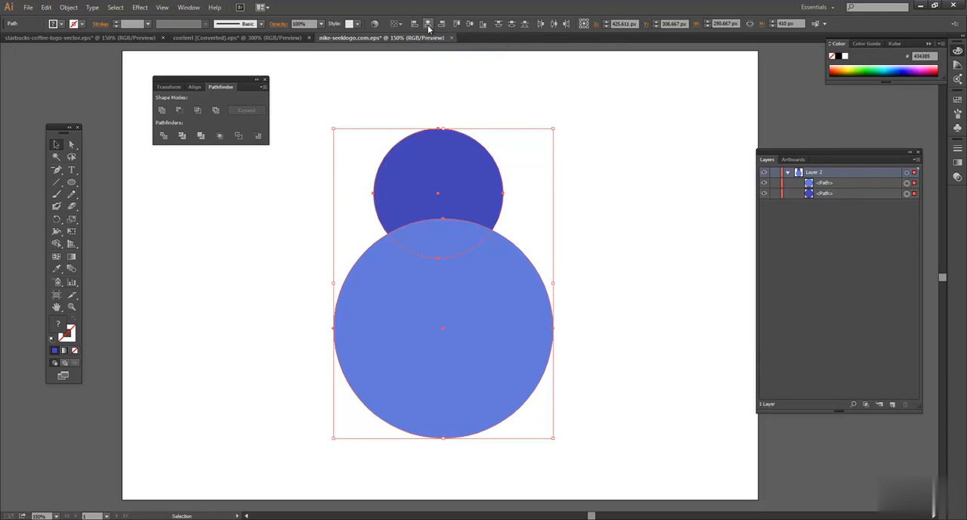
Step: Merge the two overlapping circles into a single shape with Unite
left_click(605, 131)
left_click_drag(376, 117, 574, 361)
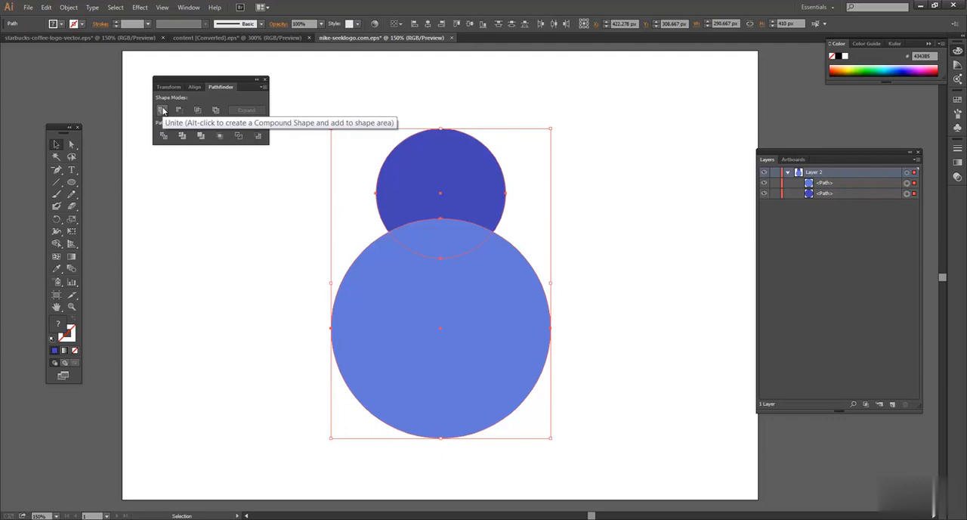
left_click(163, 110)
left_click(427, 105)
left_click(446, 189)
Step: Fill the merged shape with a stronger blue, 2950CC
double_click(62, 331)
left_click(452, 223)
left_click(590, 203)
left_click(697, 164)
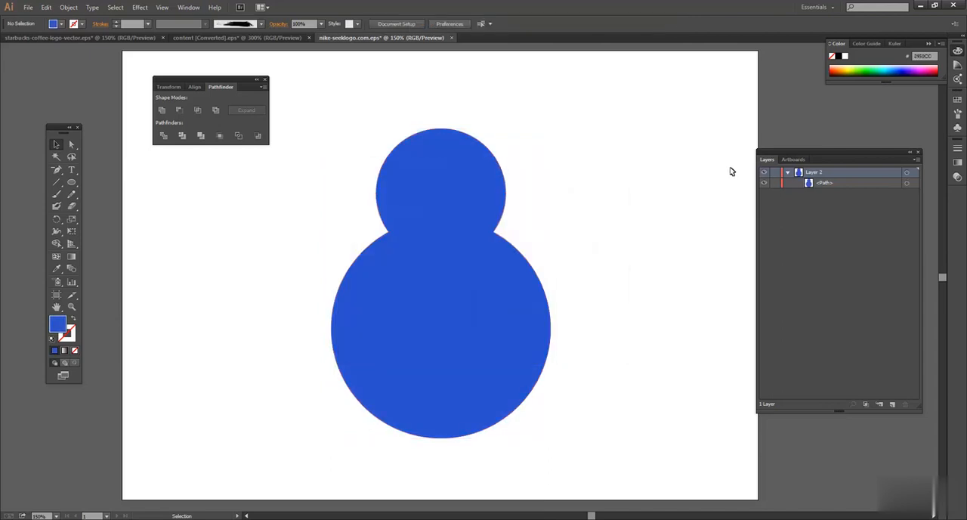
Step: Undo the merged shape's fill change and the Unite operation
left_click(475, 183)
key("a")
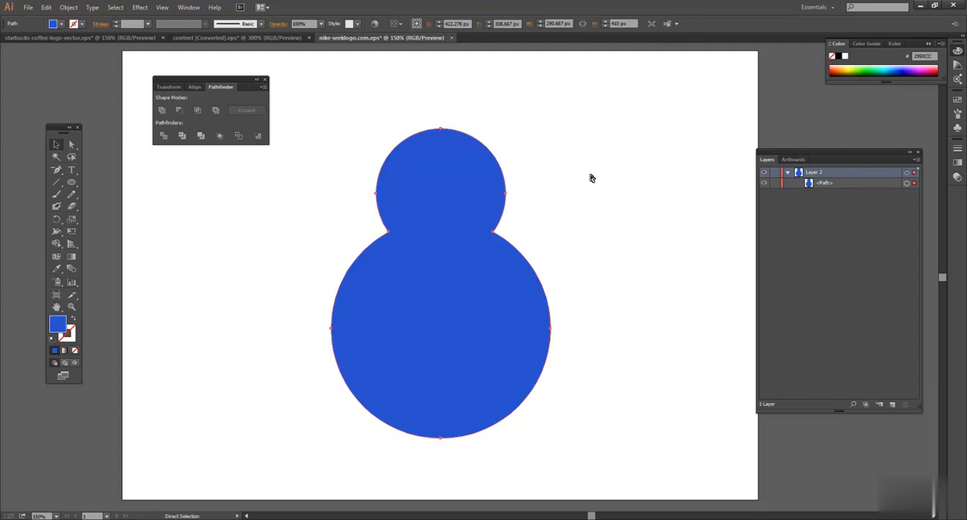
key("ctrl+z")
key("ctrl+z")
key("v")
left_click(591, 178)
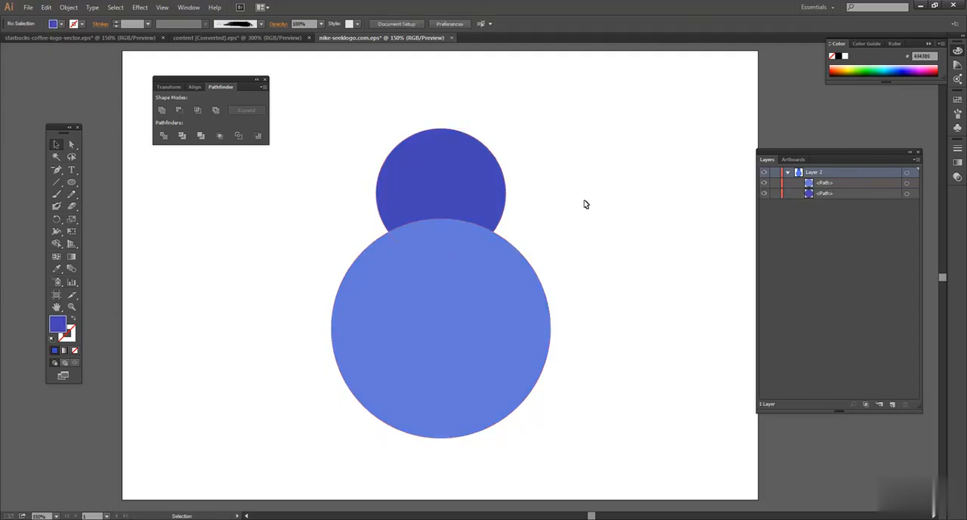
Step: Reduce the two circles to their overlapping area with Intersect, and undo the operation
left_click(430, 267)
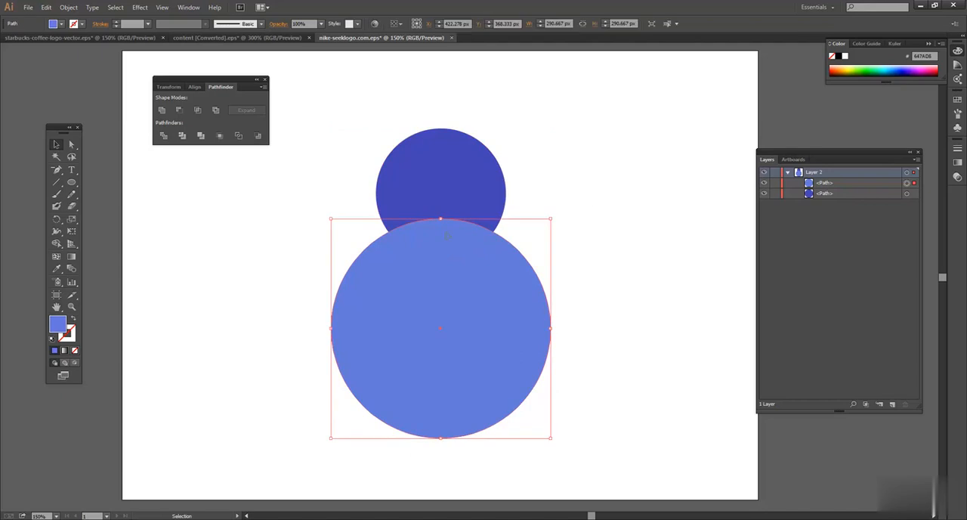
left_click(449, 199)
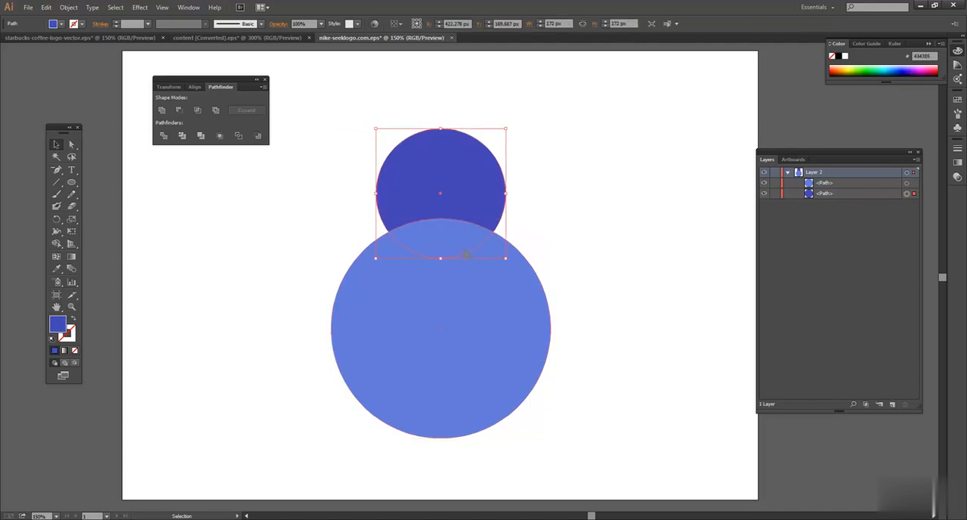
left_click(562, 250)
left_click(456, 239)
left_click(451, 206)
left_click_drag(317, 193, 588, 295)
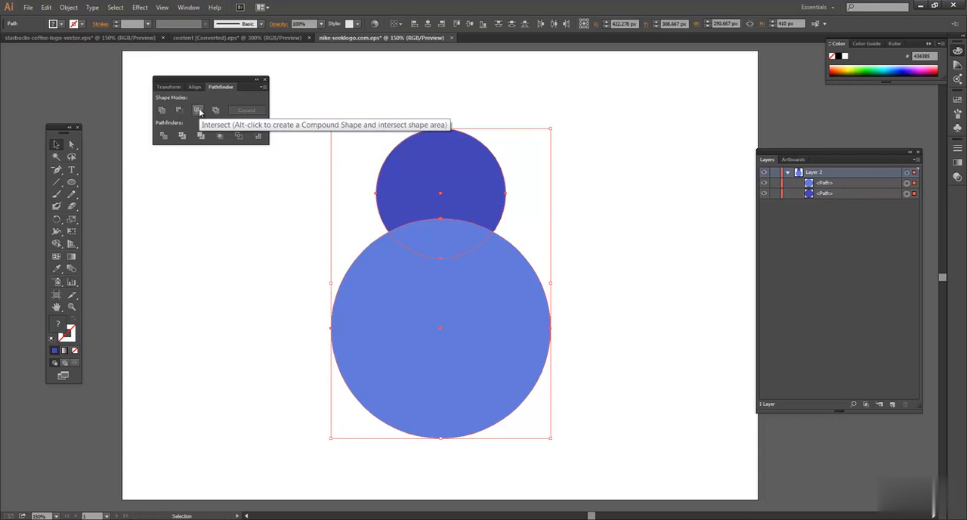
left_click(199, 111)
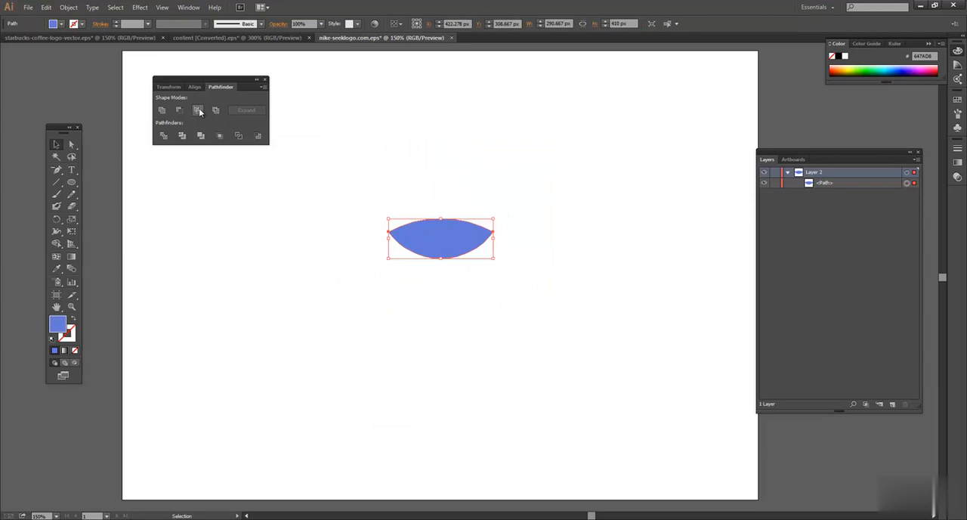
left_click(225, 214)
left_click(426, 229)
left_click(485, 177)
key("ctrl+z")
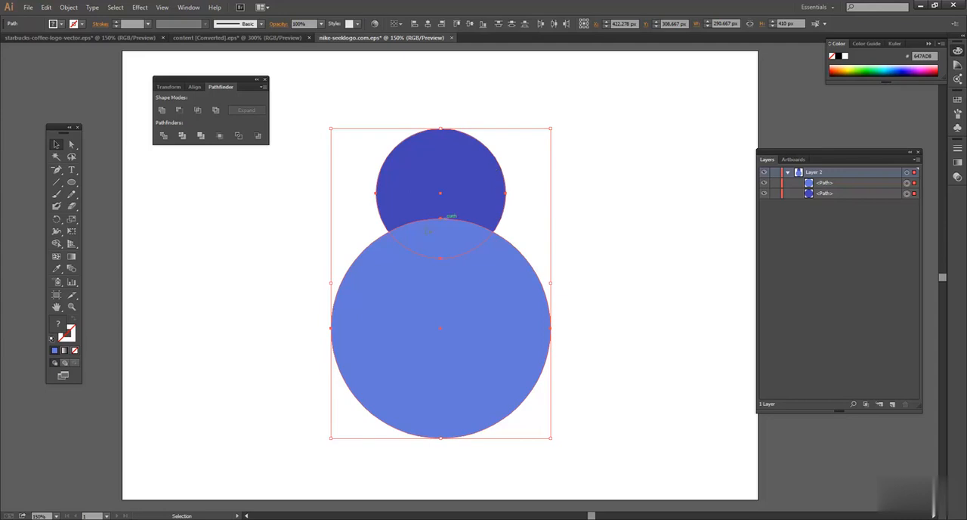
Step: Knock out the overlapping area of the two circles with Exclude, and undo the operation
left_click(216, 111)
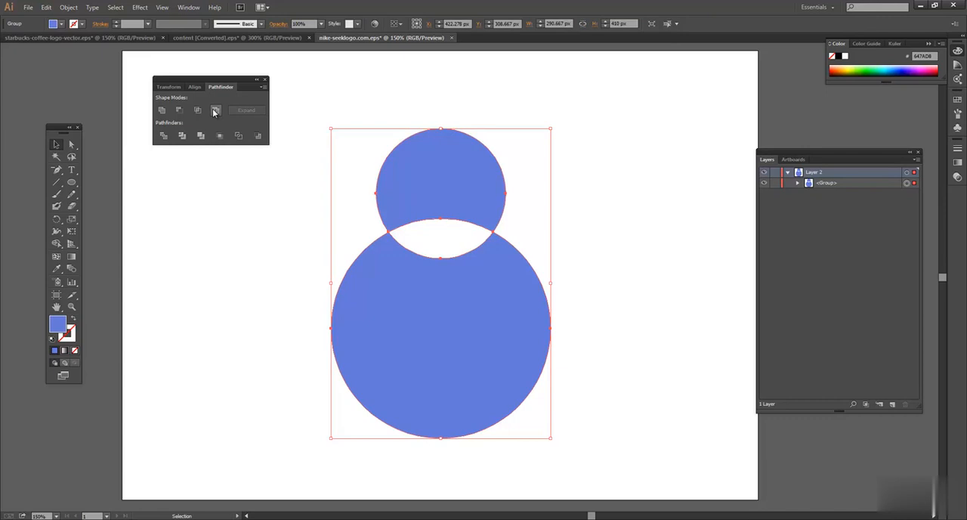
left_click(629, 178)
left_click(398, 208)
left_click(598, 180)
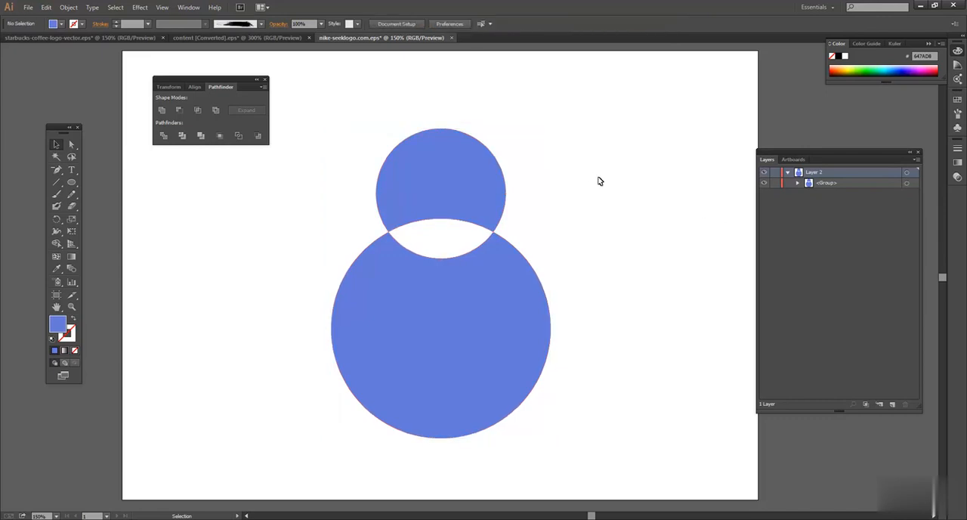
left_click(395, 226)
left_click(329, 220)
key("ctrl+z")
left_click(621, 184)
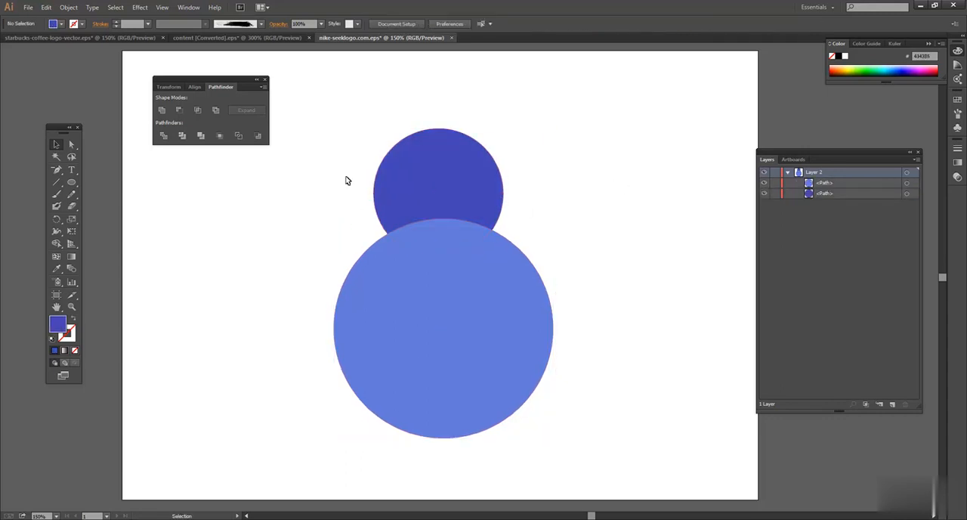
Step: Centre the two circles horizontally on each other again and close the Pathfinder controls
left_click_drag(345, 179, 559, 261)
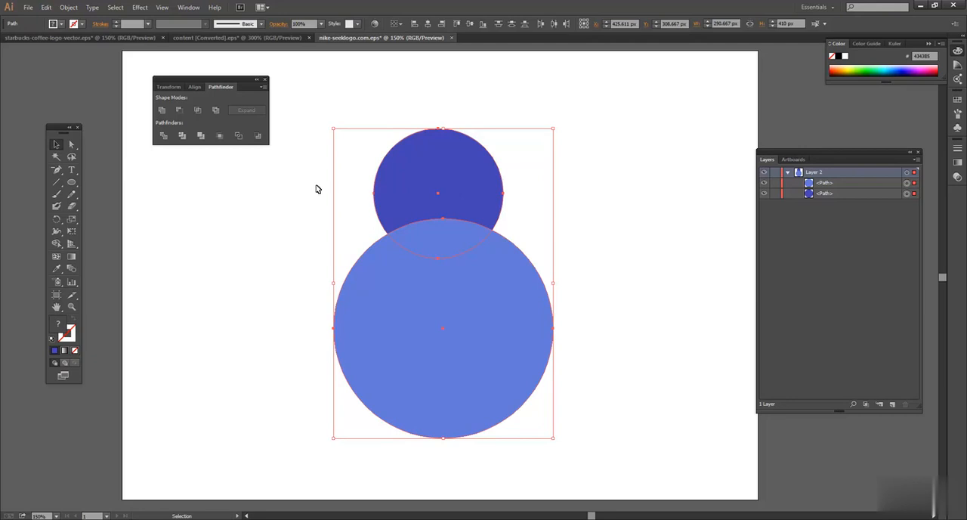
left_click(427, 25)
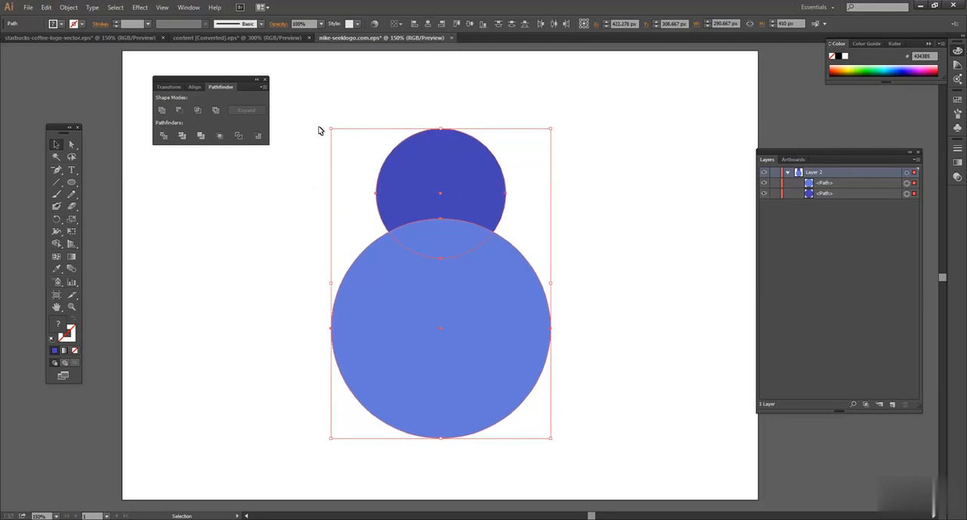
left_click(265, 80)
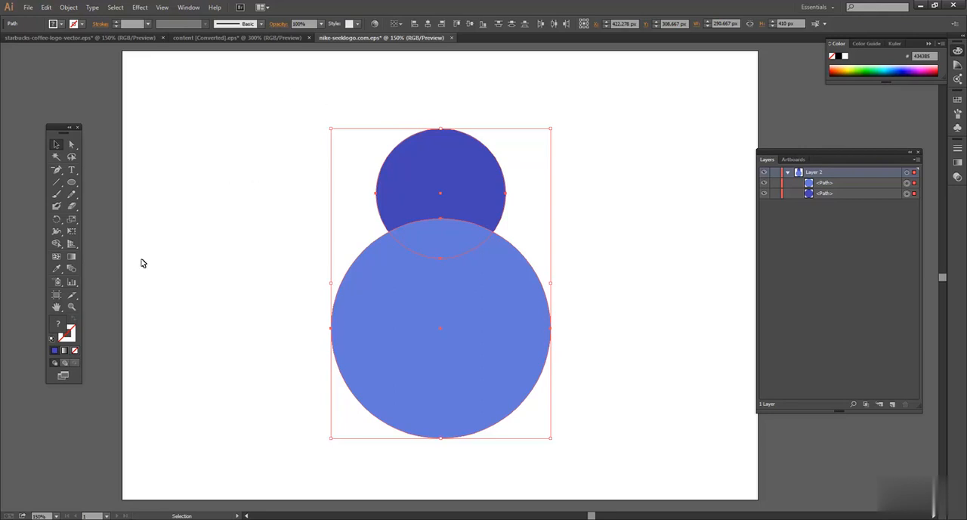
left_click(265, 186)
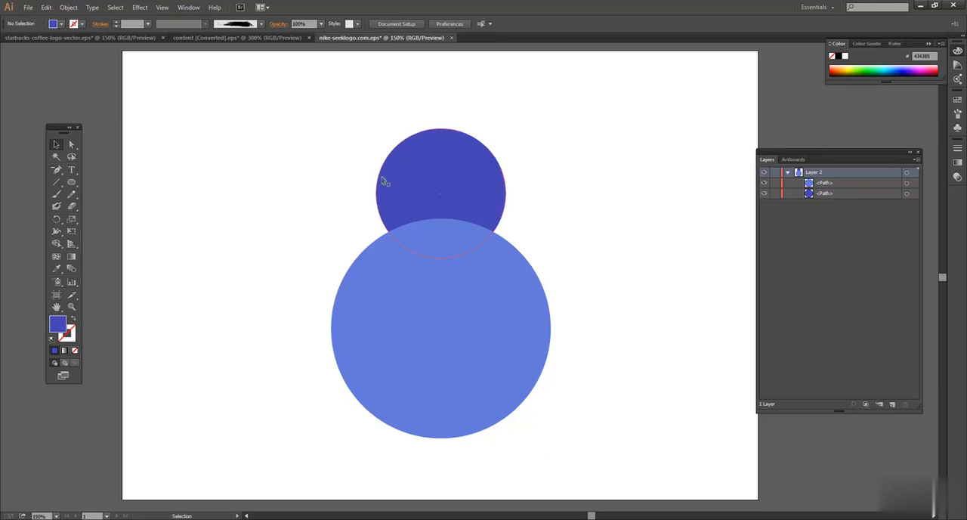
Step: Delete the overlap between the two circles with the Shape Builder tool, and undo the deletion
left_click_drag(309, 122, 609, 448)
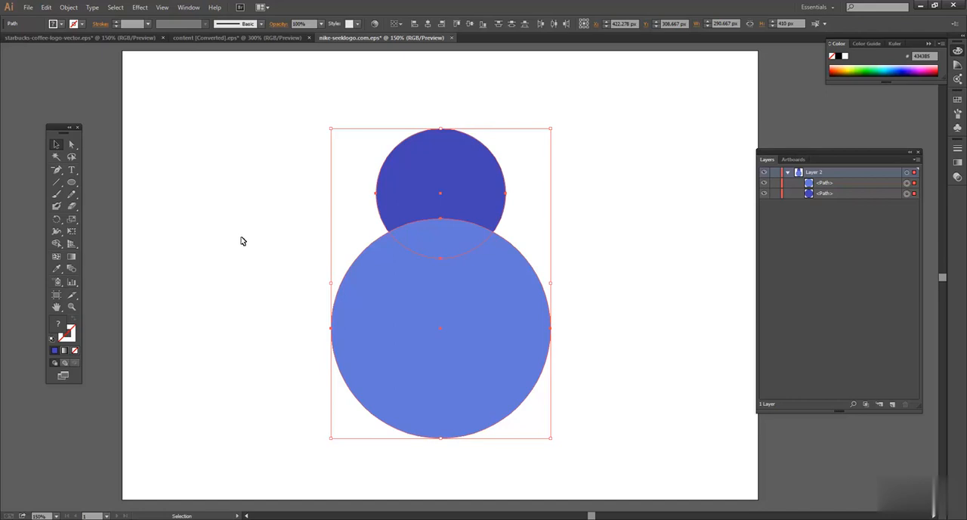
left_click(59, 244)
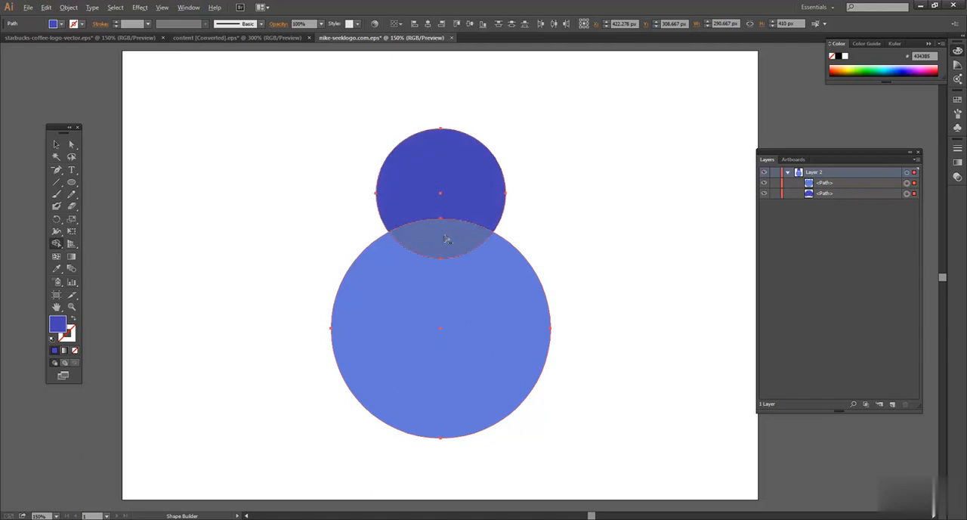
left_click(444, 236, "alt")
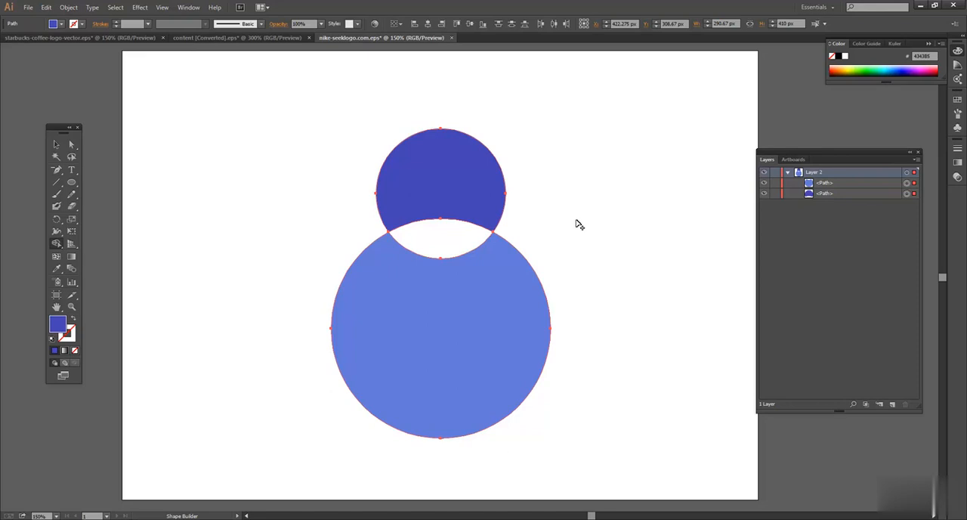
key("ctrl+z")
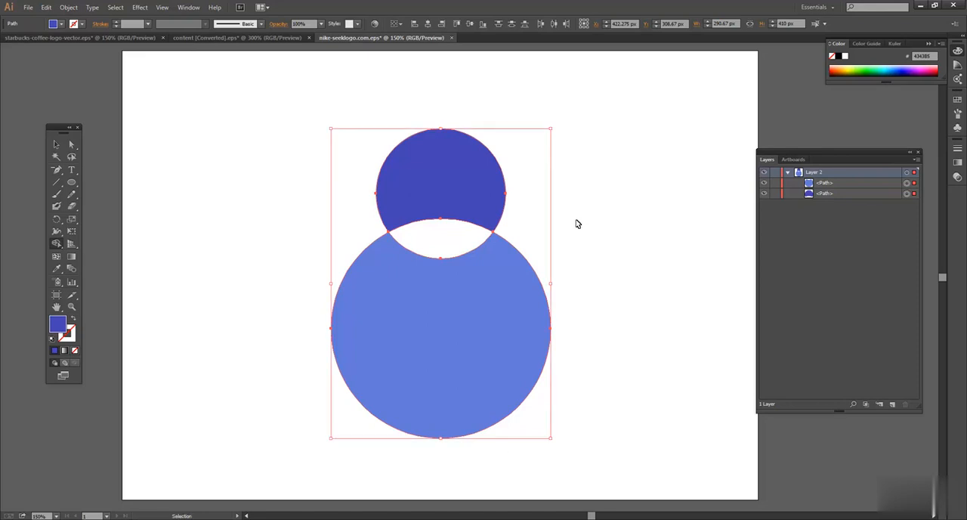
key("ctrl+z")
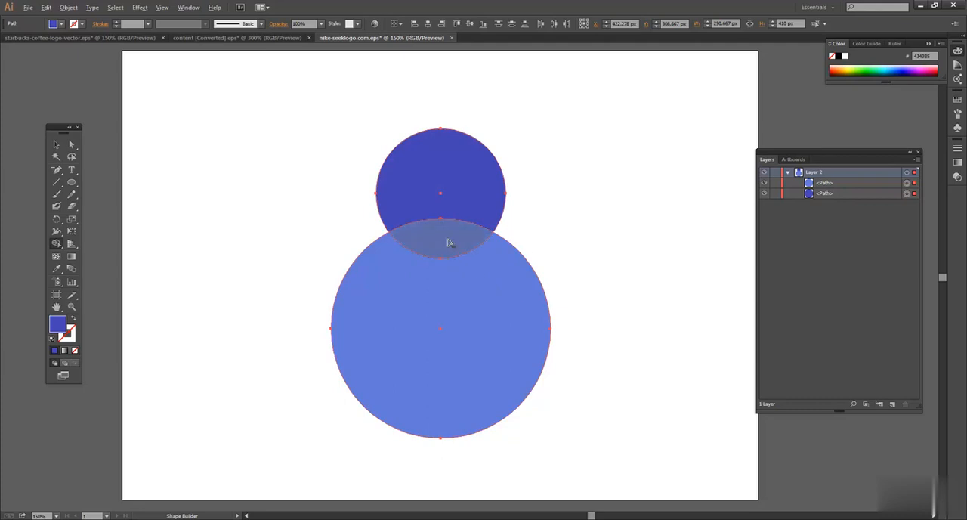
Step: Rotate both circles together 90° counter-clockwise so the dark blue one sits to the left of the lighter one
key("v")
key("ctrl+a")
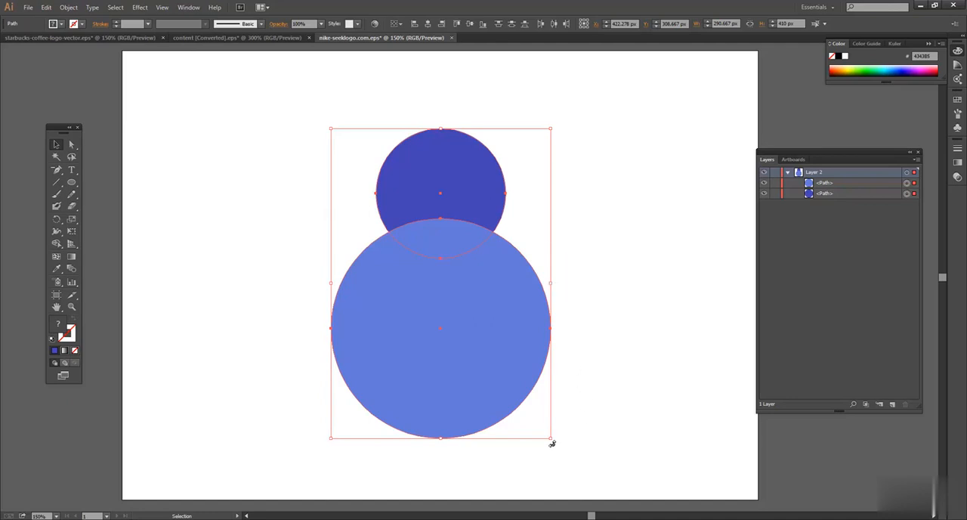
left_click_drag(552, 444, 633, 213)
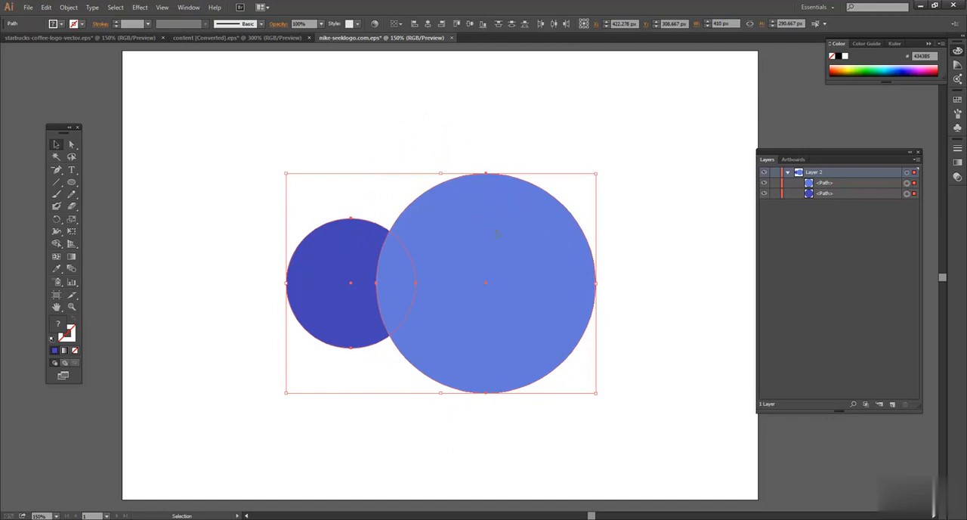
left_click(670, 231)
Step: Shrink the lighter blue circle to slightly smaller than the dark blue one and move it left to overlap the dark circle's right half
left_click(526, 230)
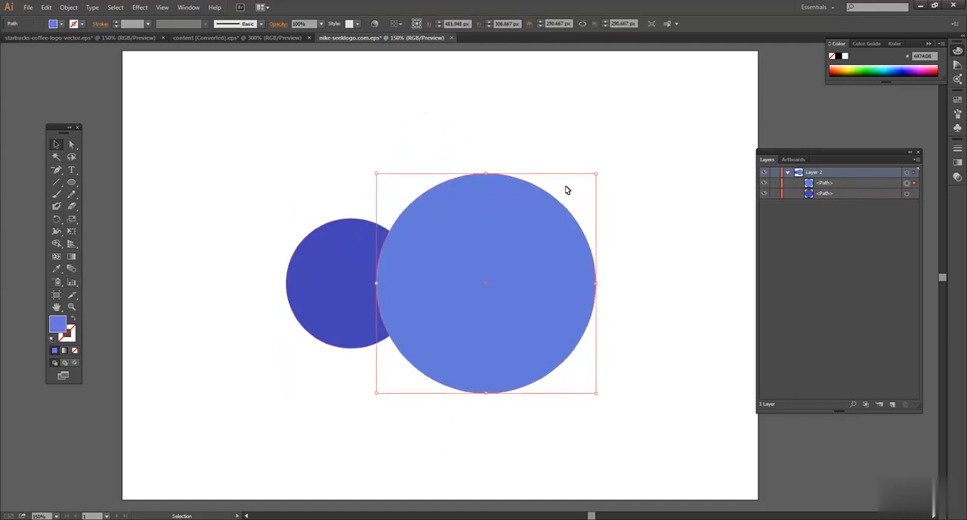
left_click_drag(597, 176, 559, 191)
left_click(625, 202)
left_click_drag(475, 272, 408, 269)
left_click_drag(476, 211, 465, 222)
left_click(457, 246)
left_click(426, 254)
left_click_drag(426, 254, 417, 254)
left_click(504, 247)
Step: Delete the overlap and the remaining lighter blue part with the Shape Builder tool, leaving a dark blue crescent
left_click_drag(337, 254, 491, 373)
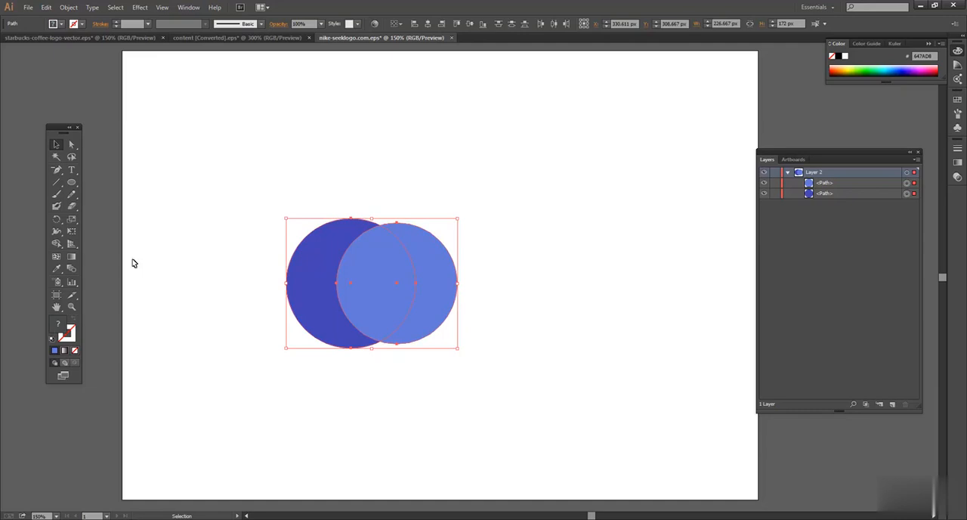
left_click(59, 244)
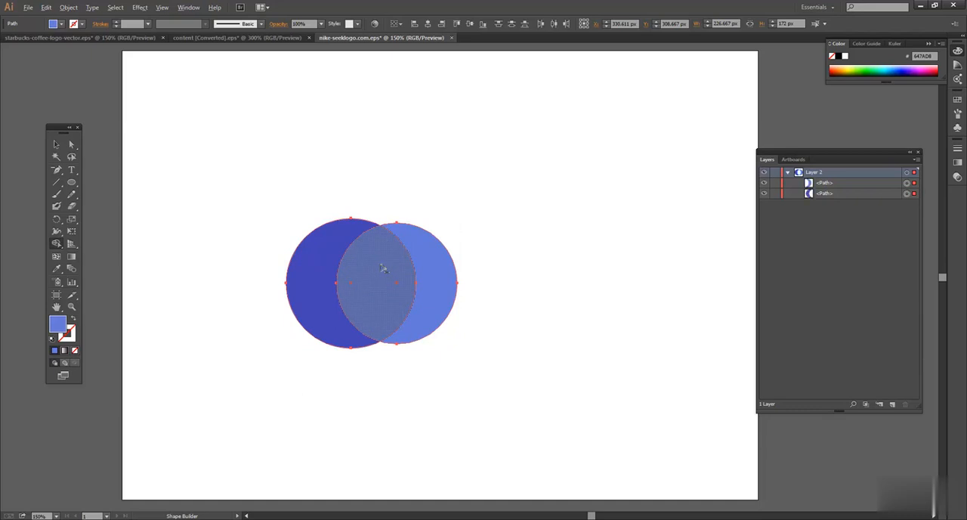
left_click(383, 269, "alt")
left_click(433, 255, "alt")
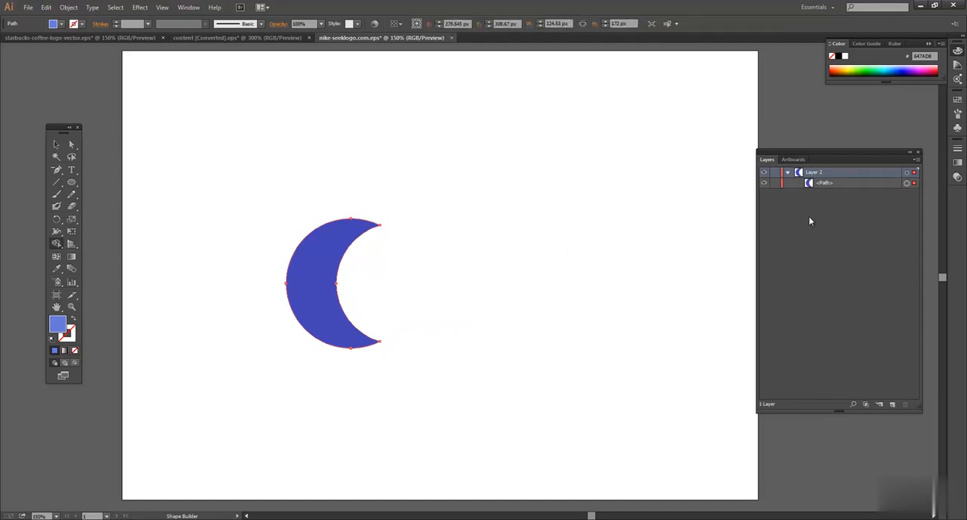
Step: Move the crescent about 120 px right and 66 px up on the artboard
left_click(59, 144)
left_click(355, 188)
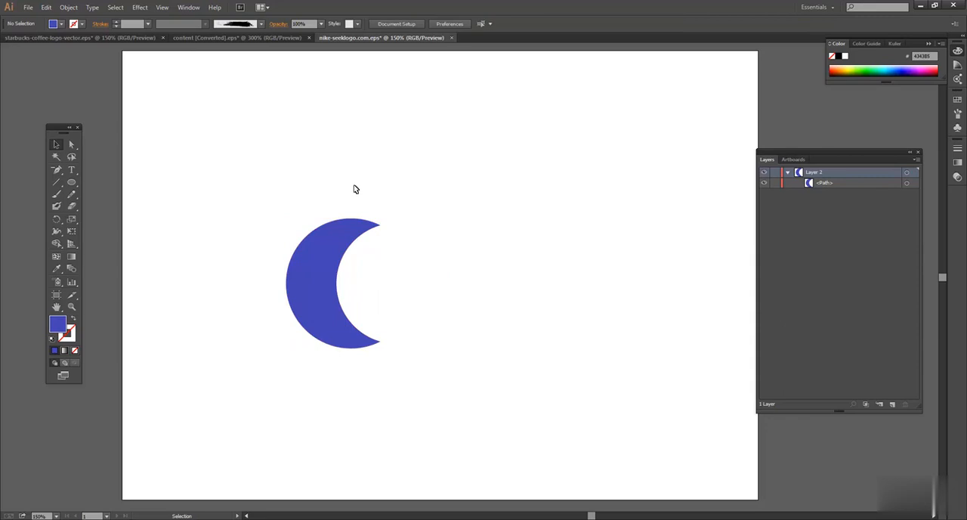
left_click_drag(328, 255, 419, 205)
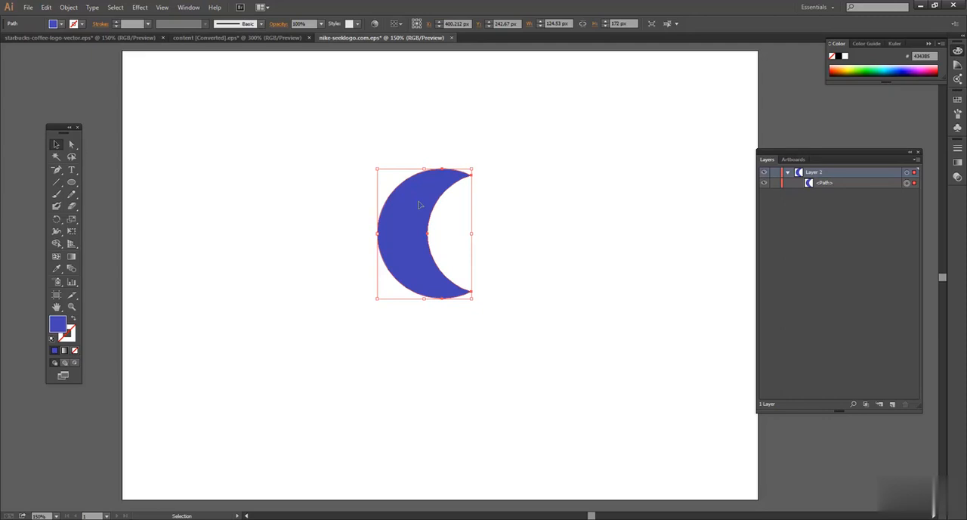
left_click(310, 196)
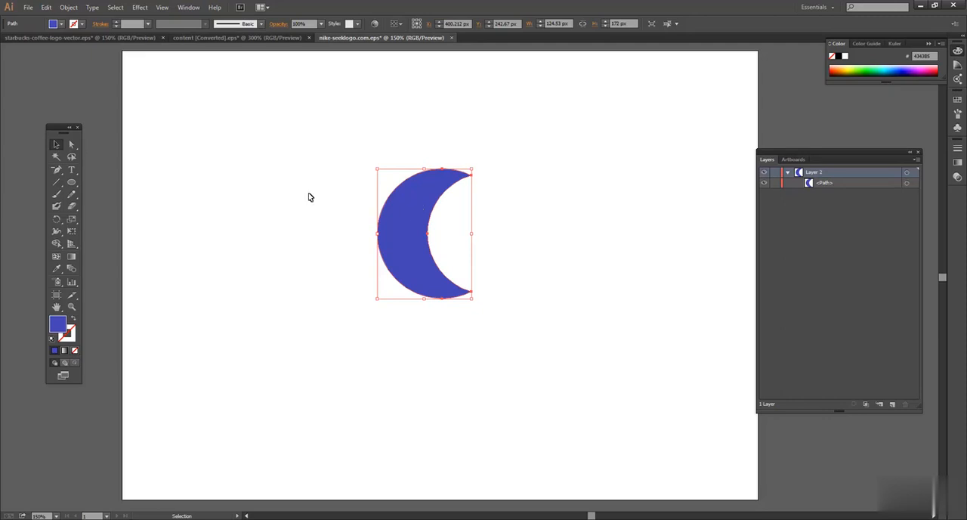